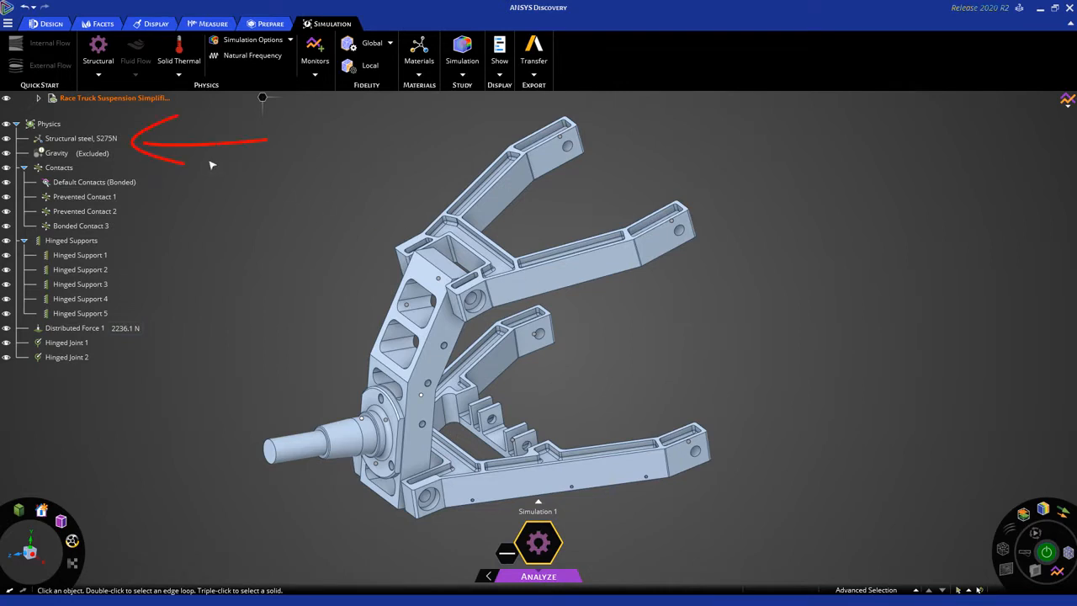
pyautogui.click(98, 139)
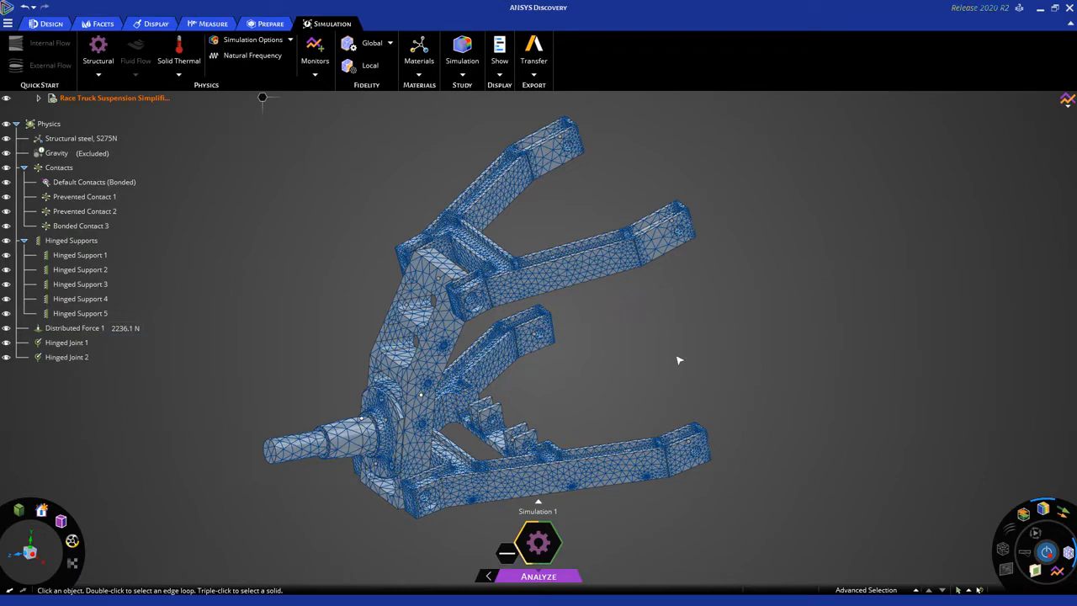
# Examine the generated mesh closely at the upper arm's end pocket and around the lower arm's mounting brackets.
pyautogui.scroll(6, 681, 210)
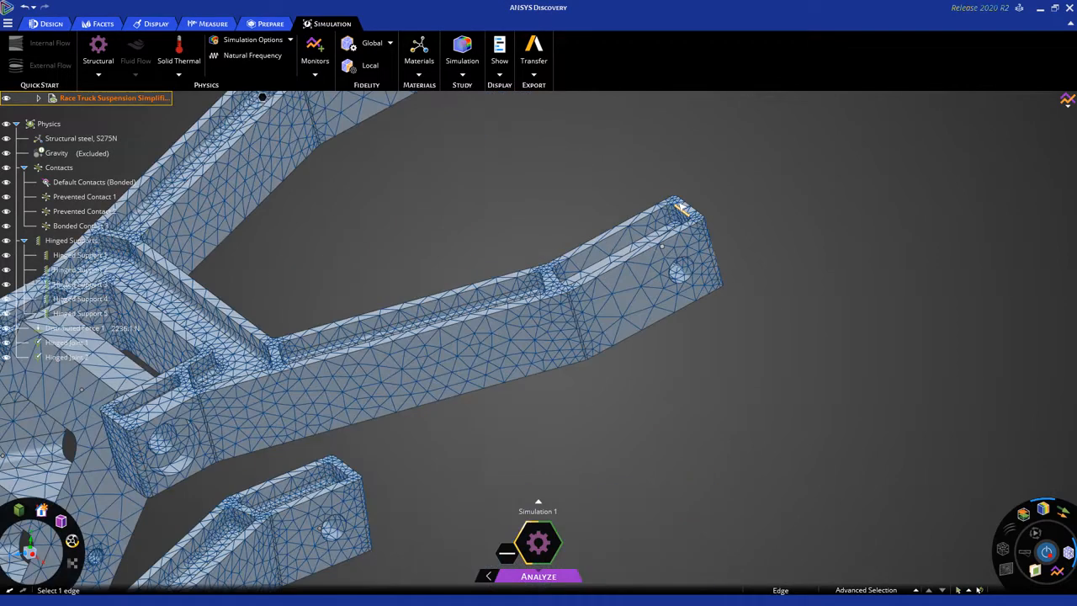
pyautogui.scroll(2, 682, 206)
pyautogui.scroll(-2, 681, 216)
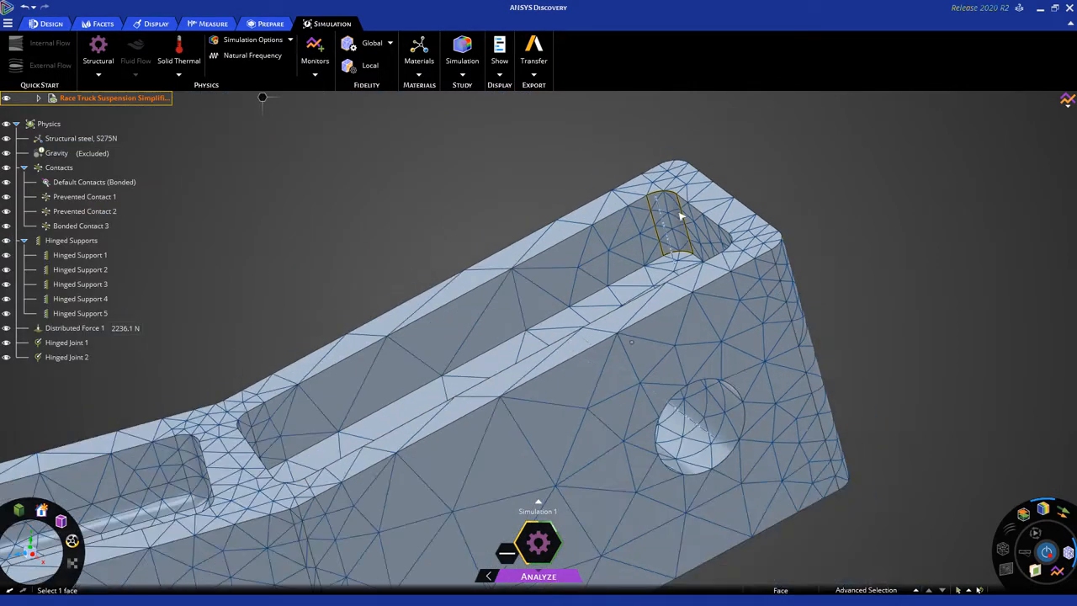
pyautogui.scroll(-6, 682, 216)
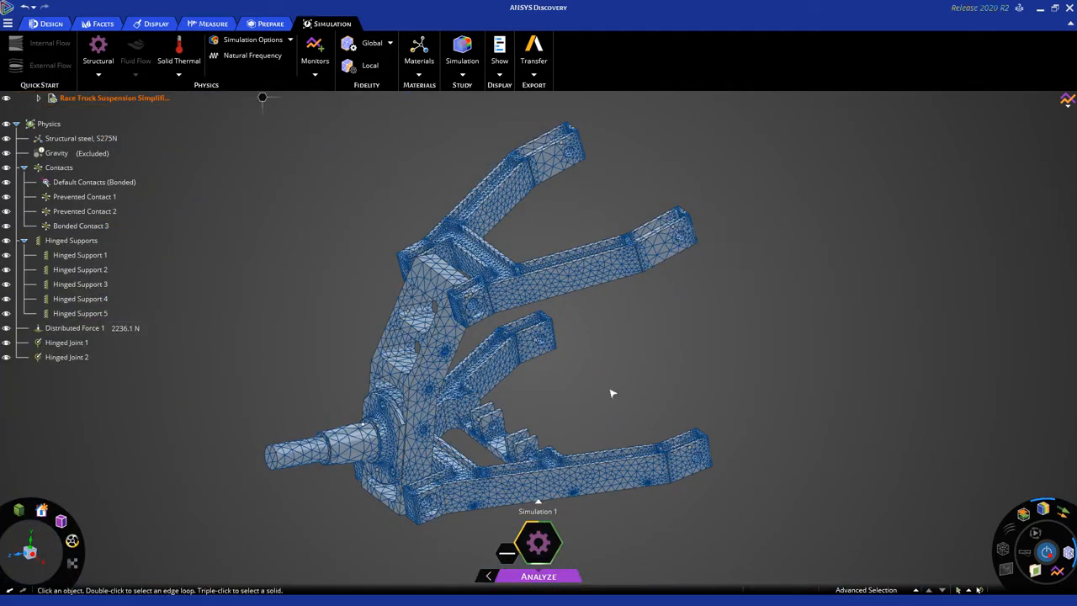
pyautogui.scroll(2, 514, 452)
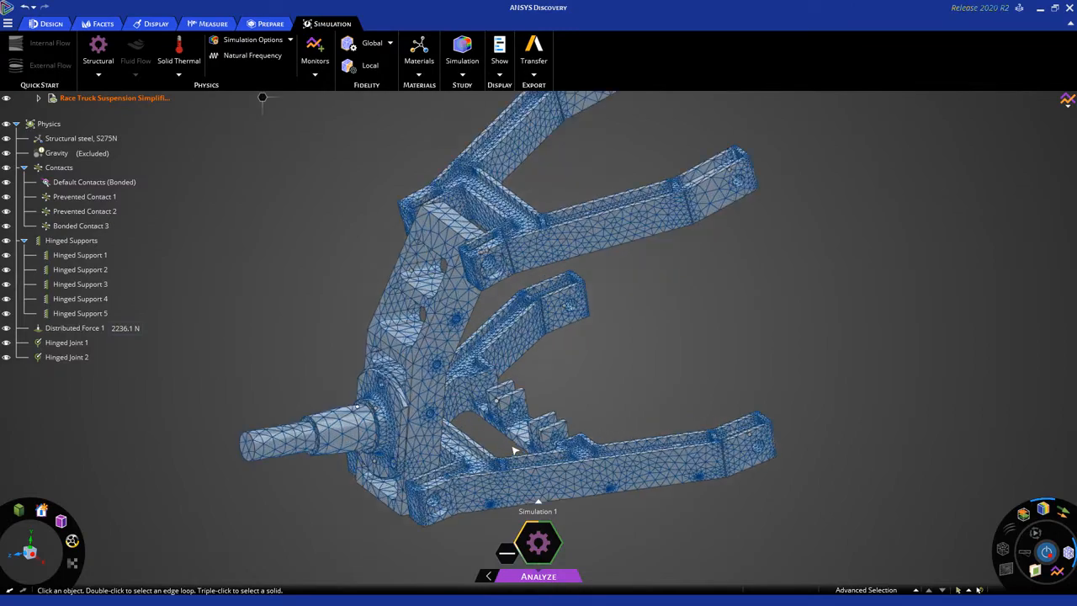
pyautogui.scroll(5, 514, 451)
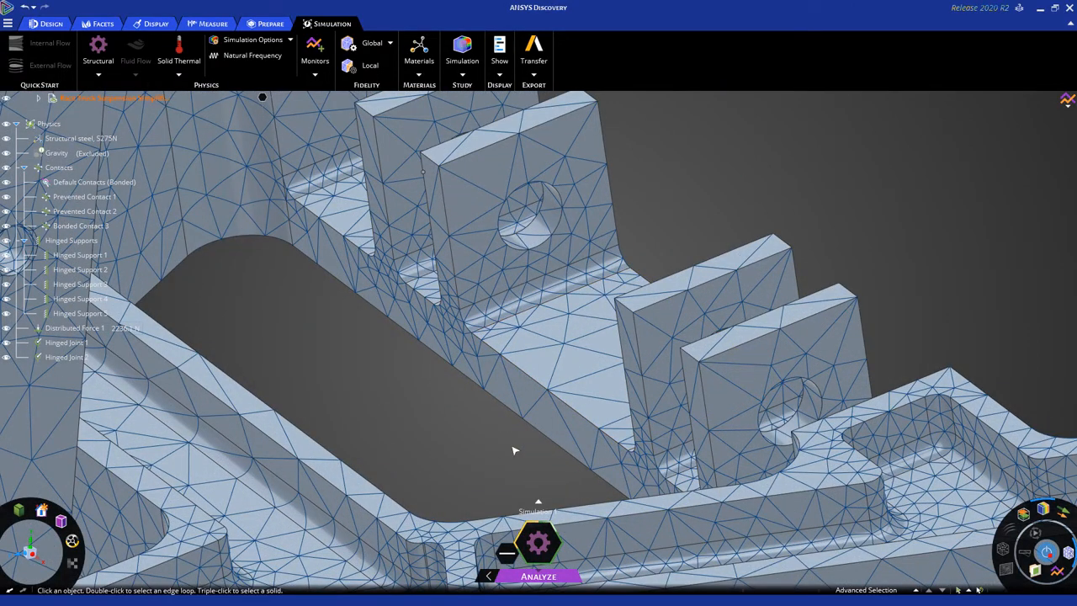
pyautogui.scroll(-5, 513, 449)
pyautogui.scroll(-4, 757, 237)
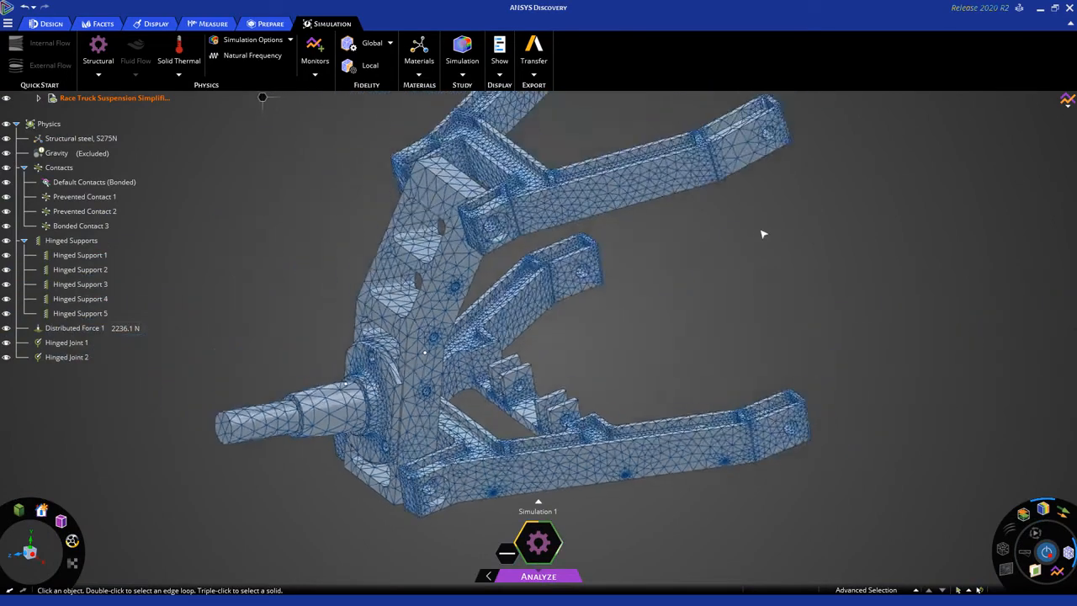
pyautogui.scroll(-3, 762, 233)
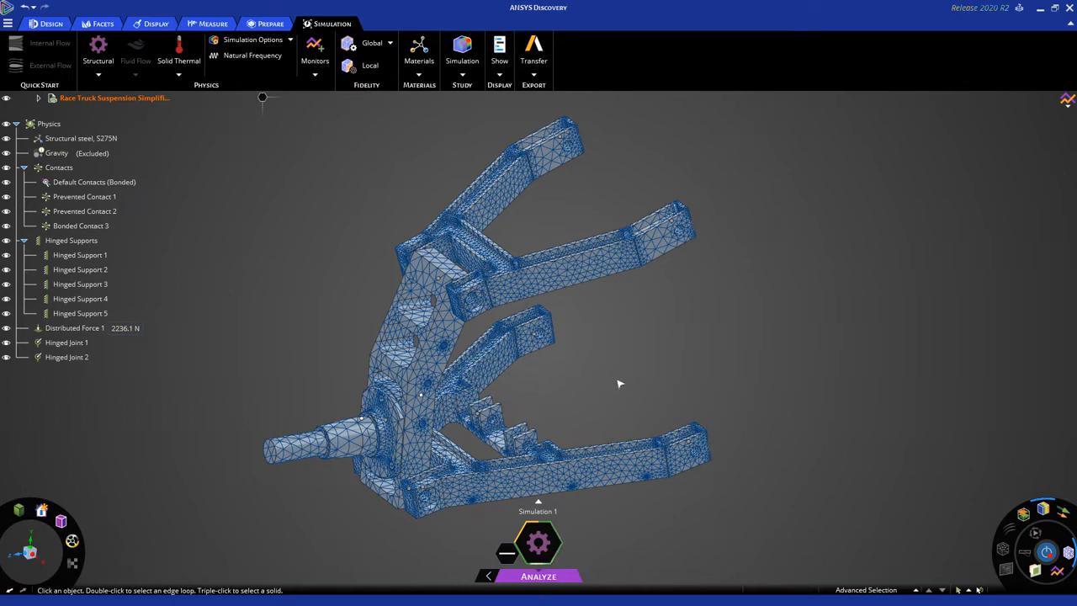
pyautogui.moveTo(620, 381); pyautogui.dragTo(605, 385, button='middle')
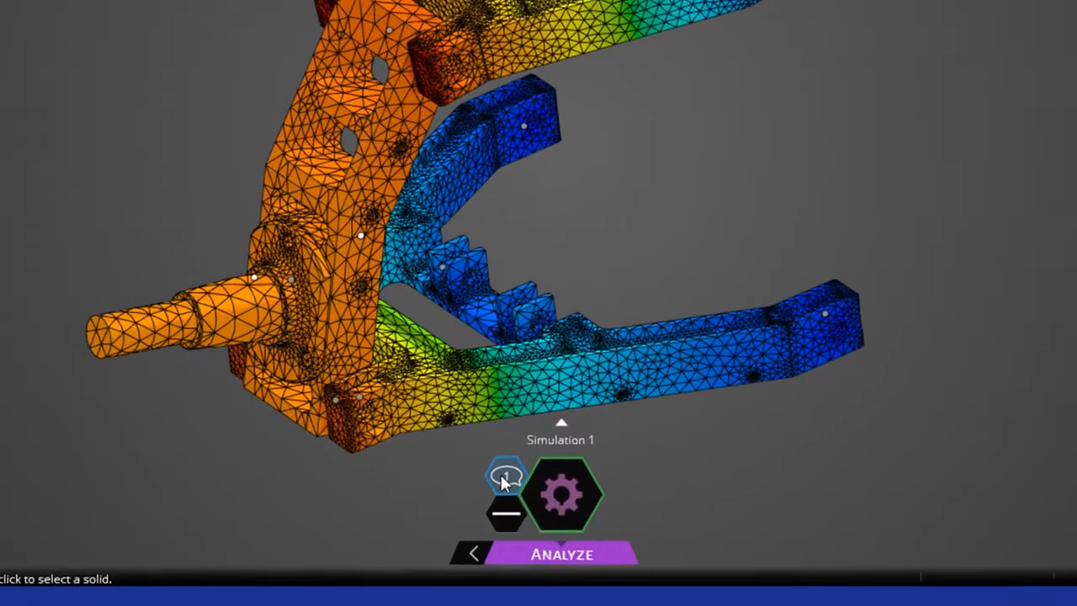
# Check the simulation message, switch the displayed result to Von Mises Stress and hide the mesh.
pyautogui.click(504, 532)
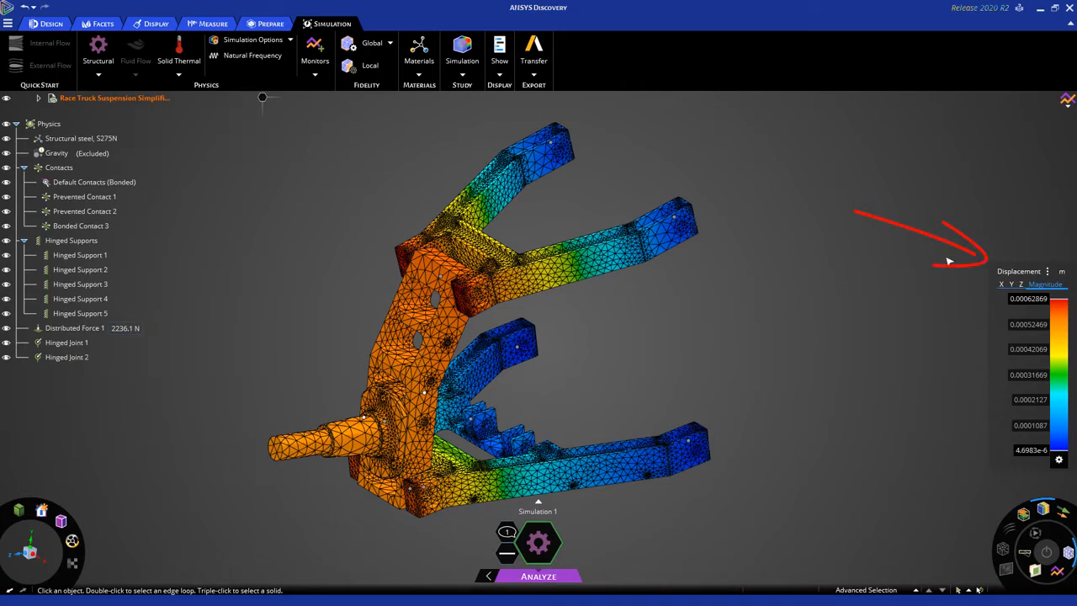
pyautogui.click(1021, 271)
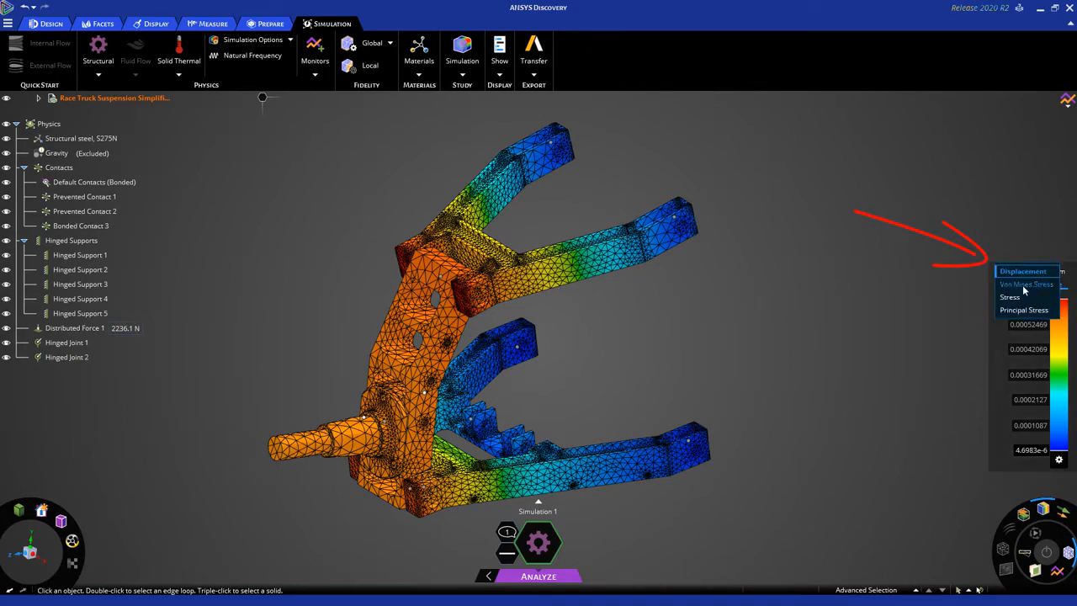
pyautogui.click(1024, 286)
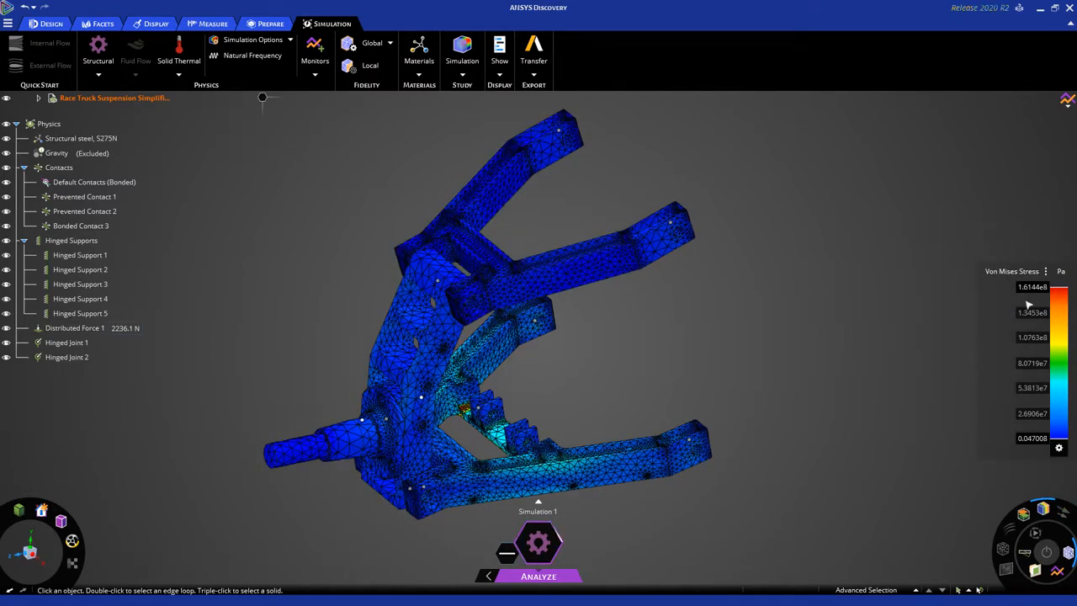
pyautogui.click(1068, 552)
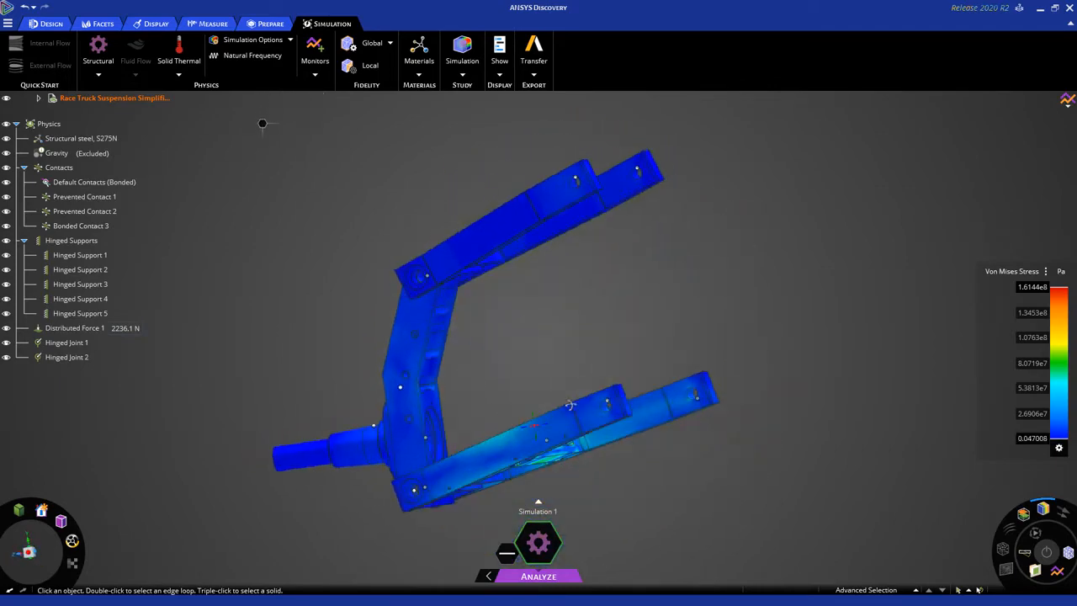
# Show the deformed shape with its animation and examine the suspension's motion from the side and near the lower arm brackets.
pyautogui.click(1025, 554)
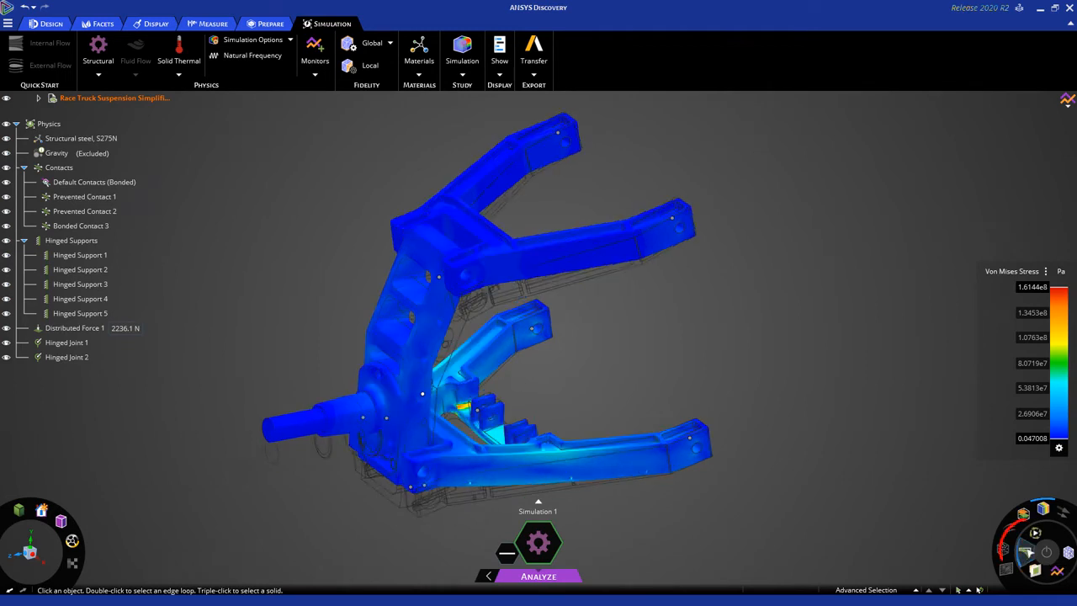
pyautogui.click(1036, 535)
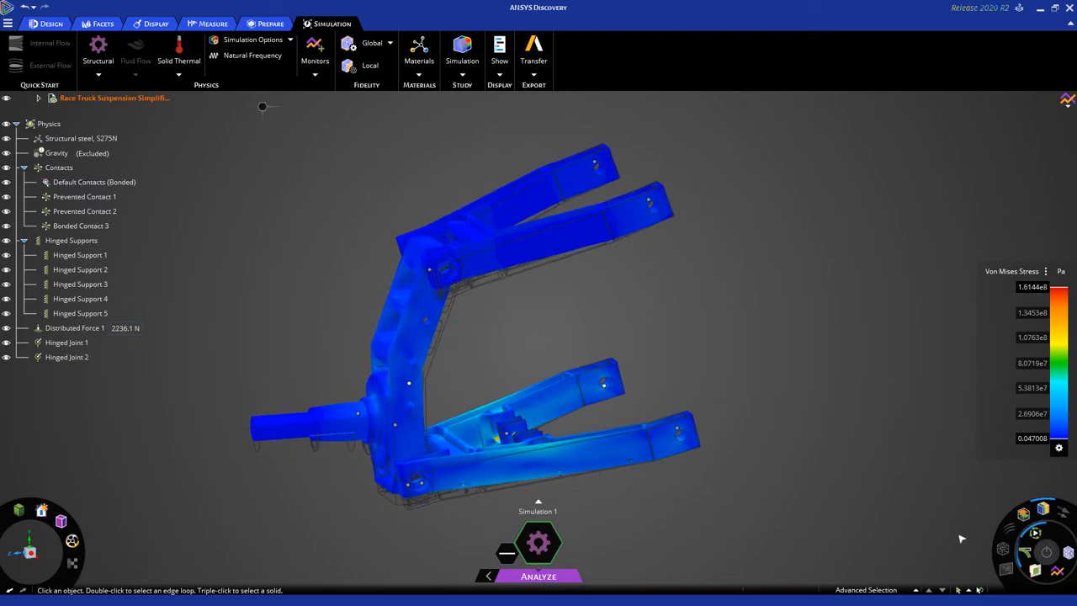
pyautogui.click(31, 557)
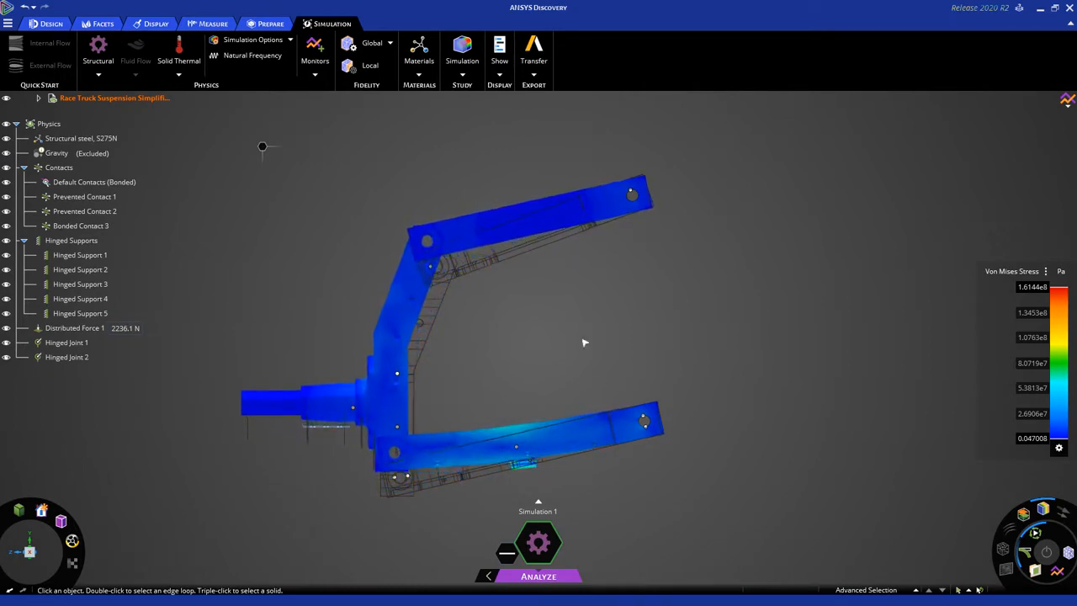
pyautogui.moveTo(585, 343); pyautogui.dragTo(593, 387, button='middle')
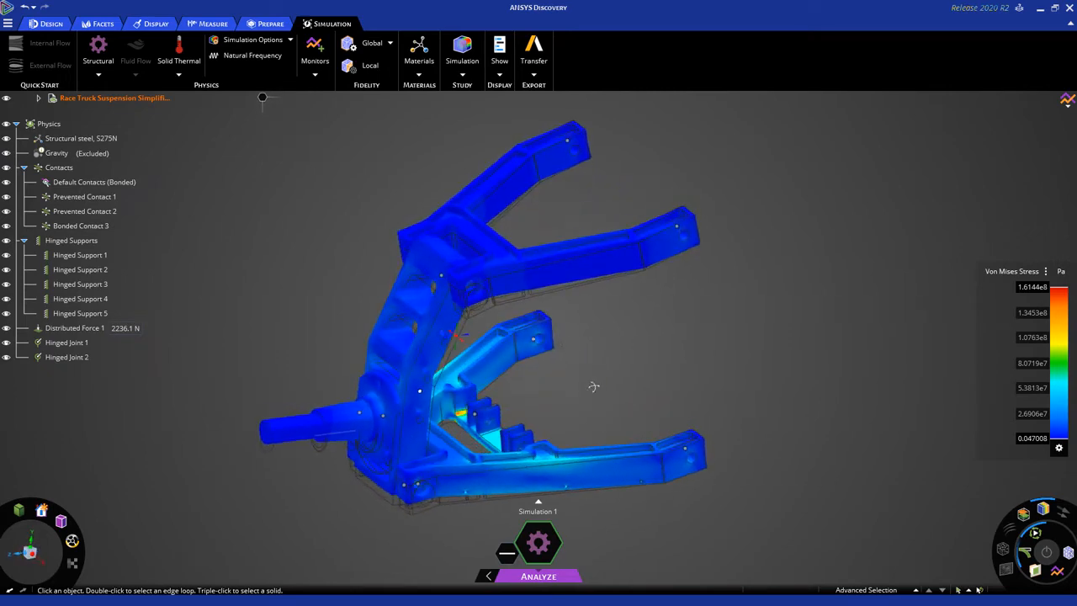
pyautogui.scroll(6, 589, 384)
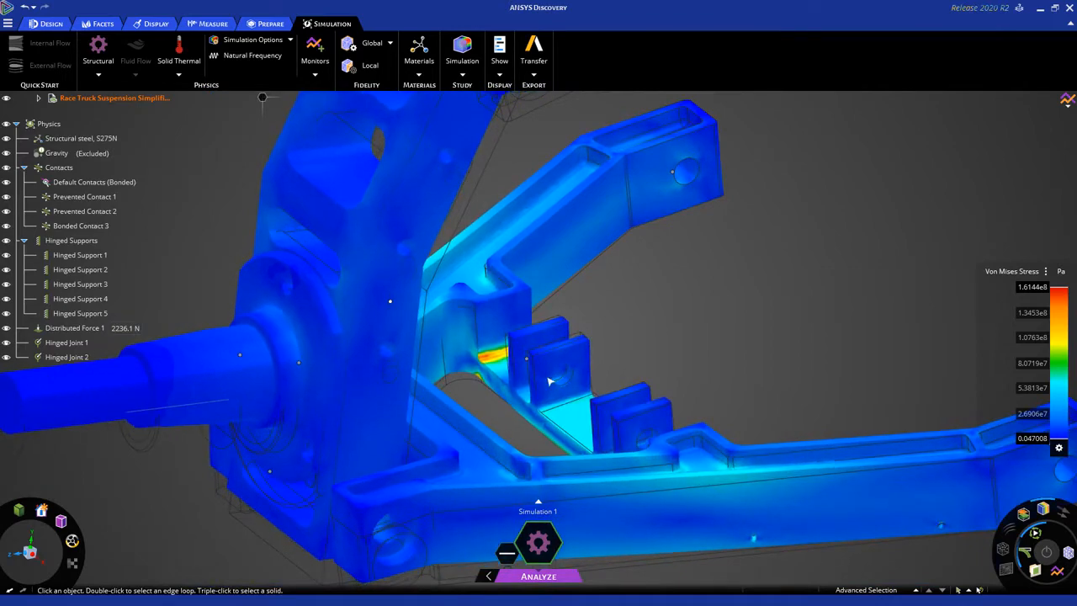
pyautogui.click(82, 343)
pyautogui.press('Up')
pyautogui.press('Up')
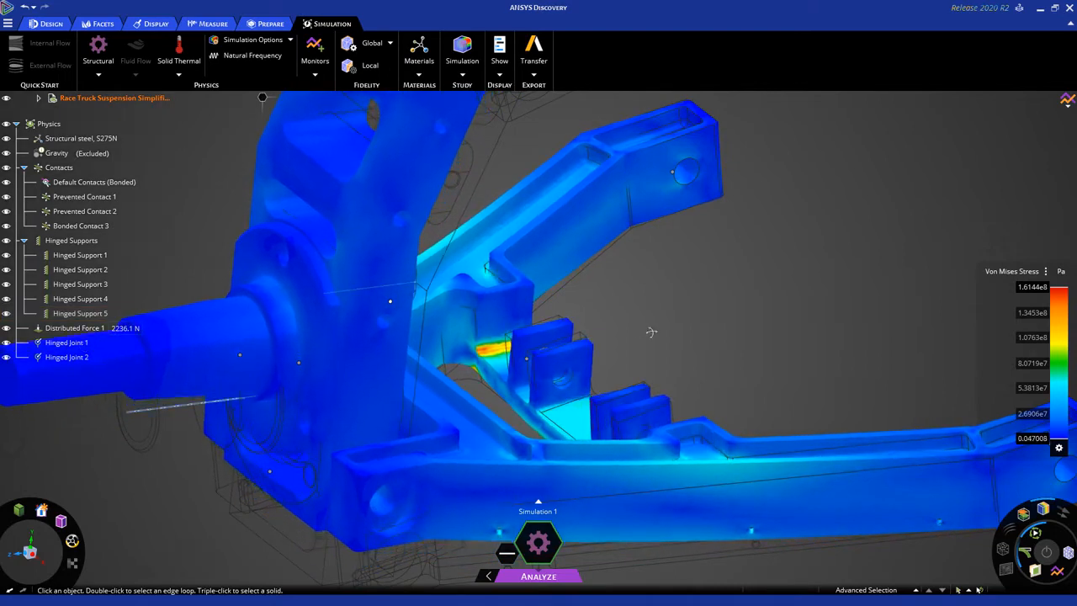
pyautogui.moveTo(651, 331); pyautogui.dragTo(651, 333, button='middle')
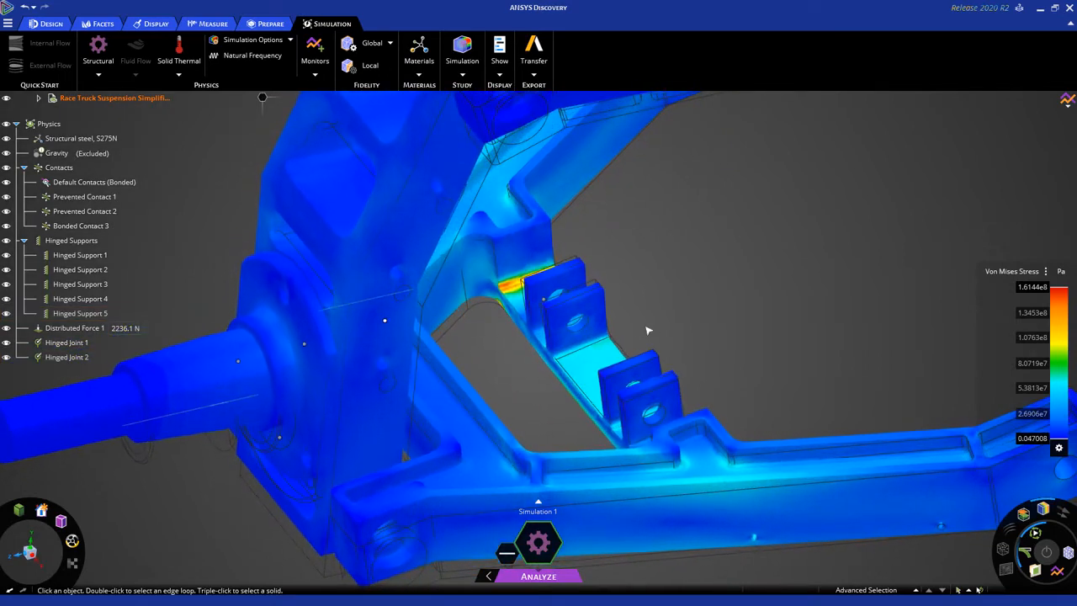
# Turn off the deformed shape and inspect the high-stress fillet beside the lower arm's mounting brackets.
pyautogui.click(1026, 554)
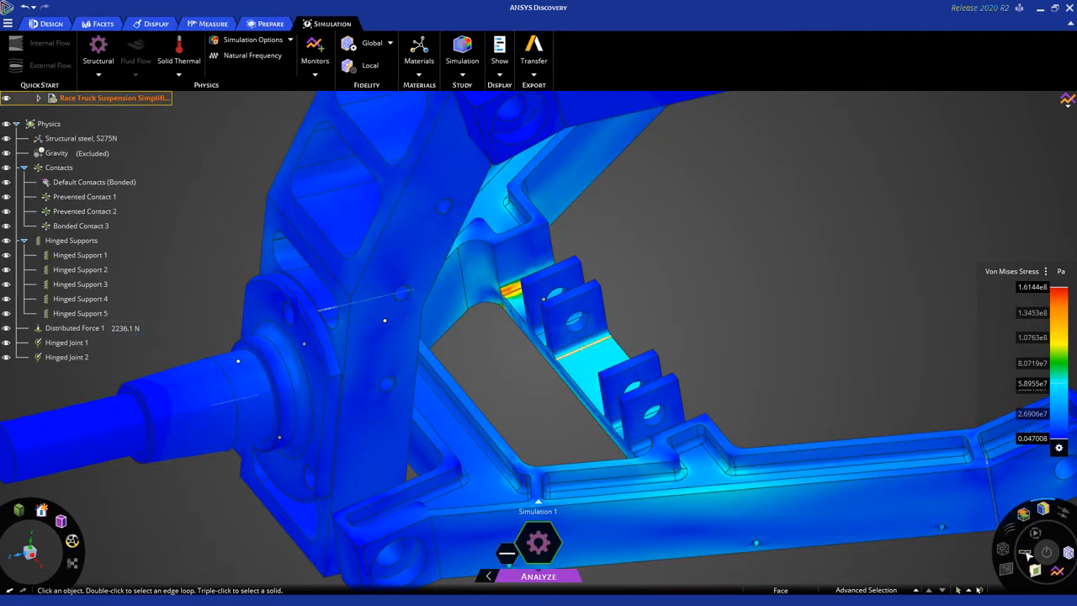
pyautogui.scroll(6, 543, 307)
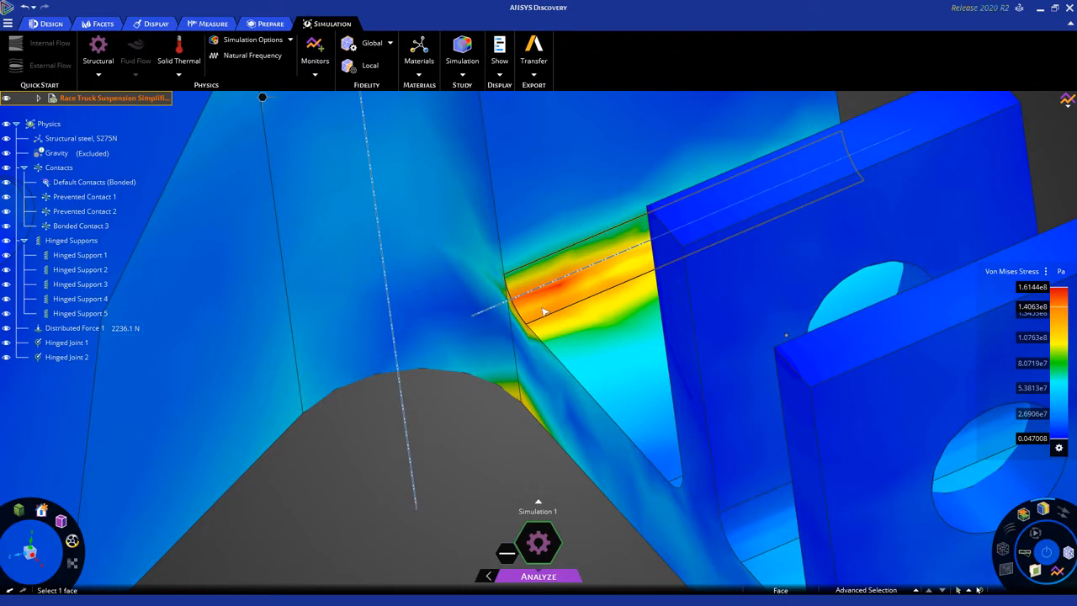
pyautogui.scroll(-3, 543, 312)
pyautogui.scroll(2, 543, 311)
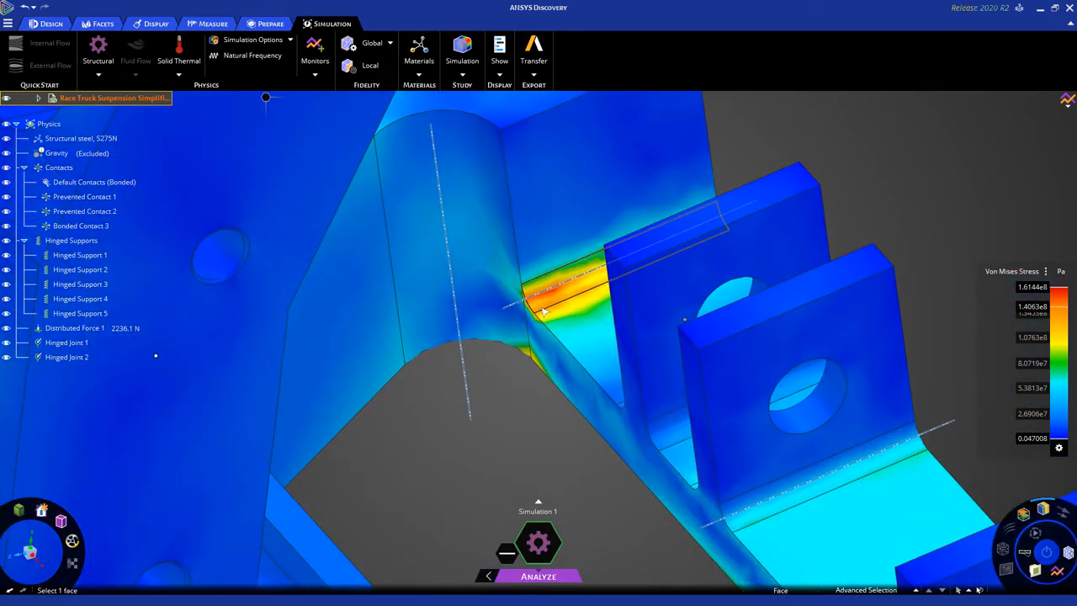
pyautogui.scroll(3, 544, 312)
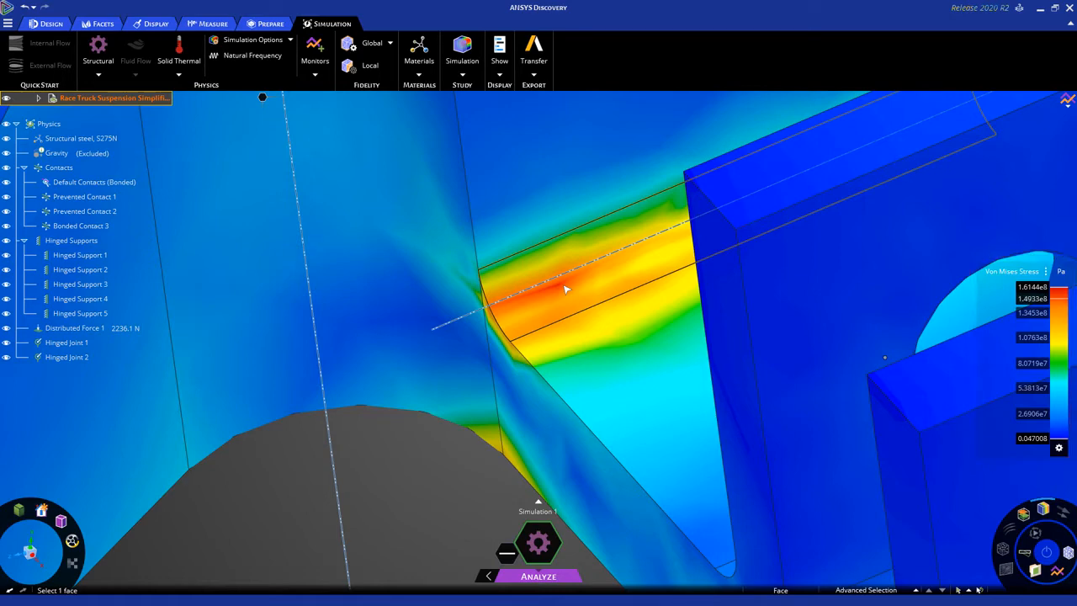
pyautogui.scroll(-10, 565, 290)
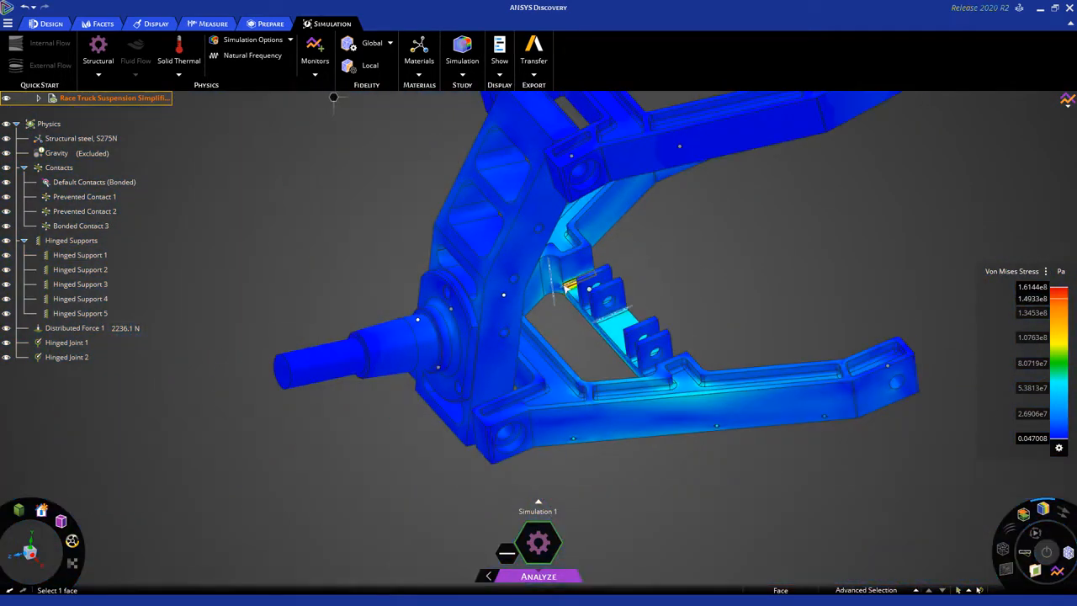
pyautogui.click(641, 266)
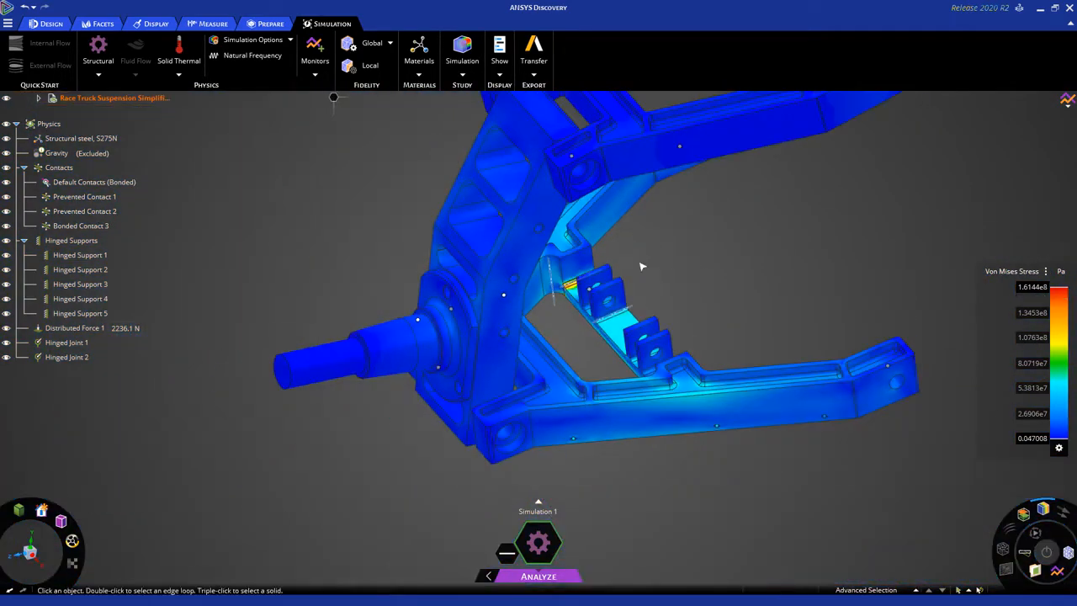
# Restrict the stress results display to the lower A arm only.
pyautogui.moveTo(641, 267); pyautogui.dragTo(611, 281, button='middle')
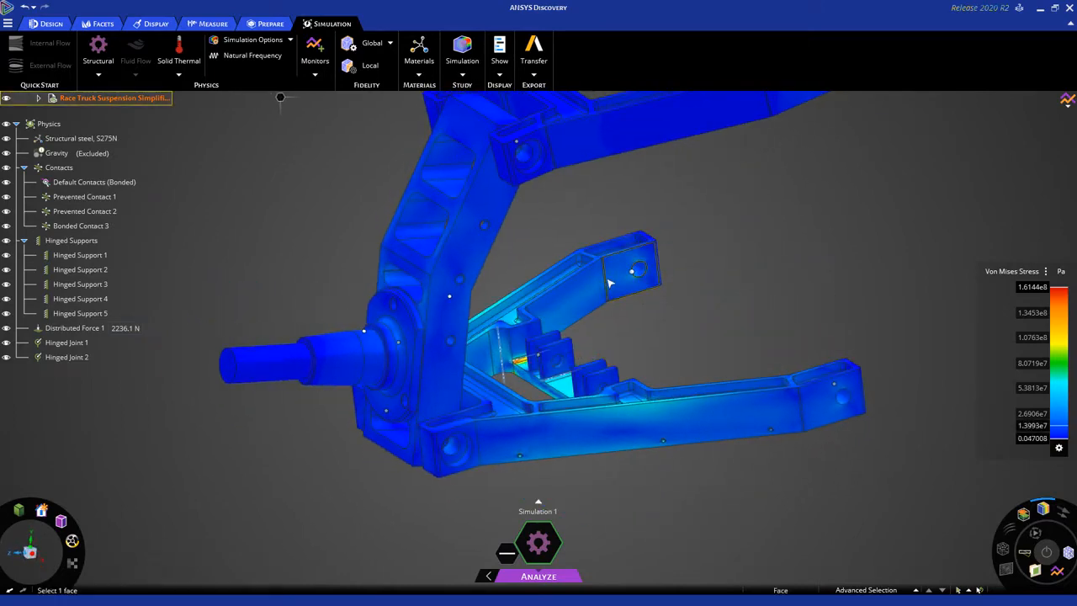
pyautogui.moveTo(633, 342); pyautogui.dragTo(633, 342, button='middle')
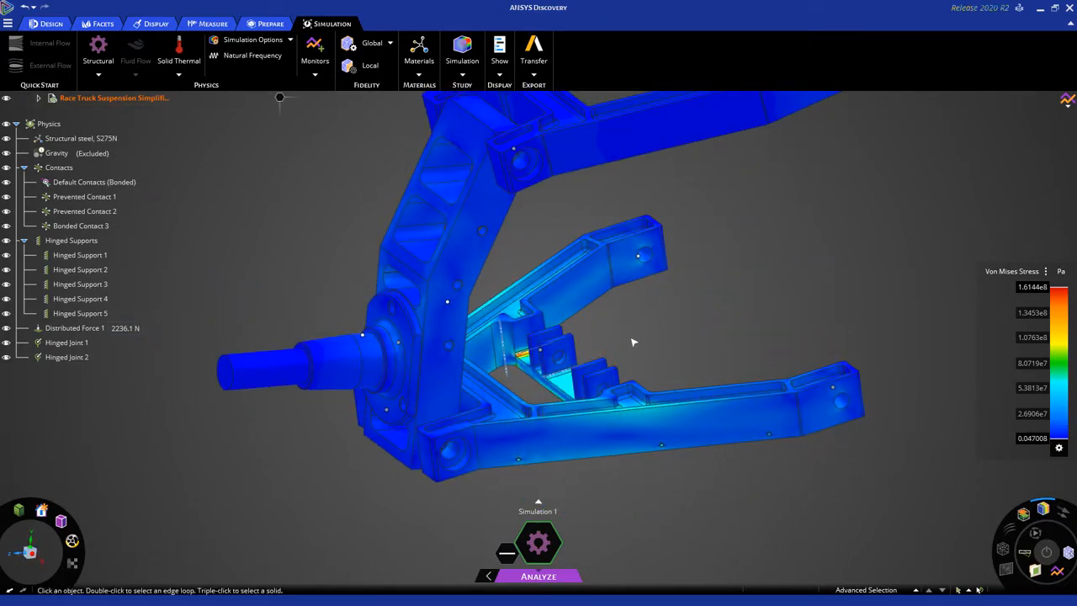
pyautogui.rightClick(580, 291)
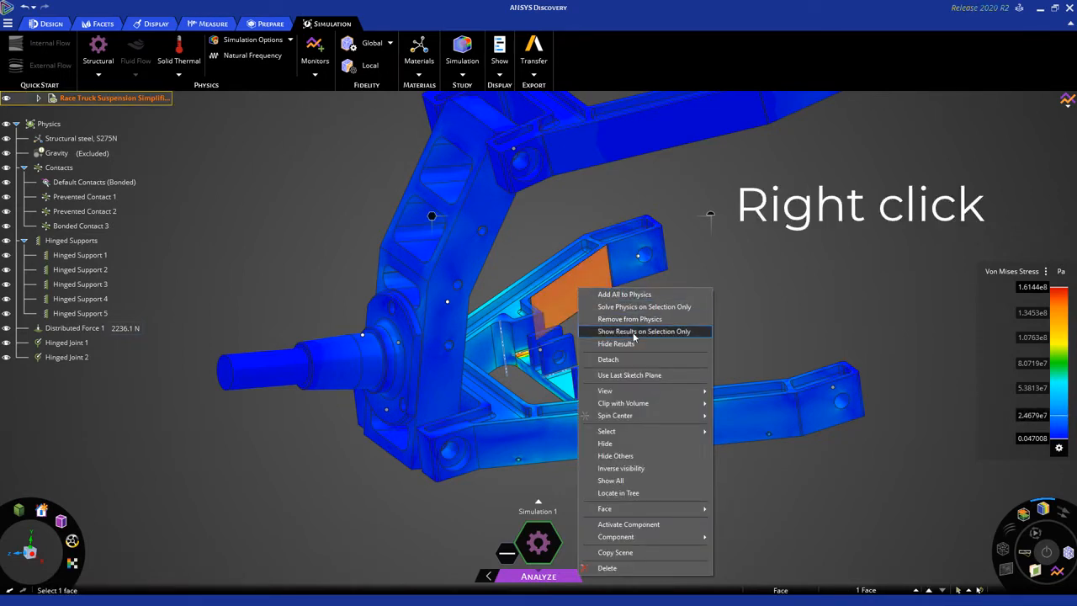
pyautogui.click(634, 331)
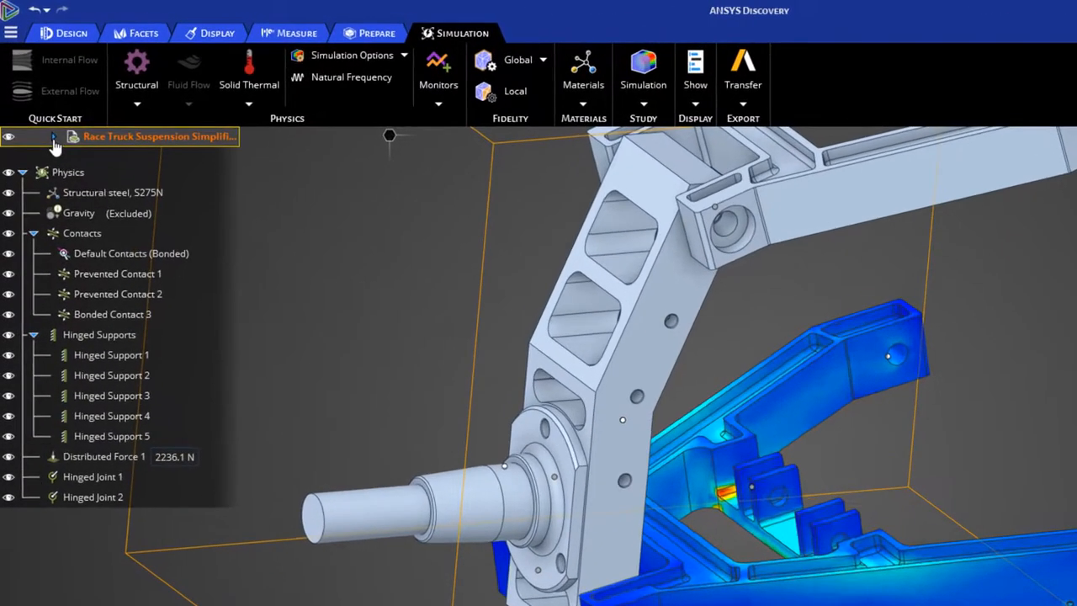
# Show the results on all bodies again through the upright, checking the component tree and collapsing it.
pyautogui.click(38, 99)
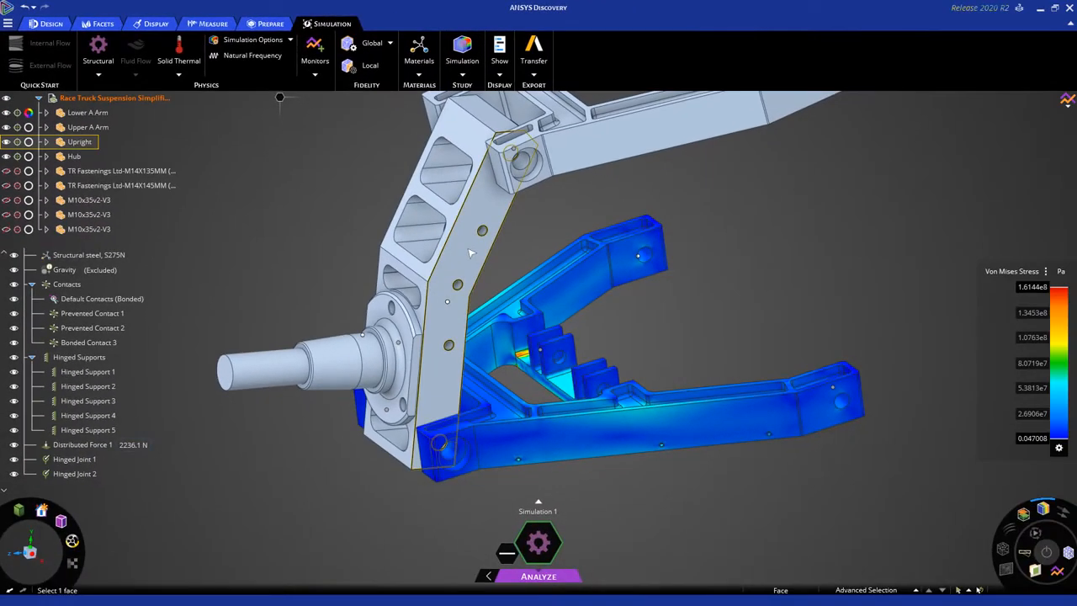
pyautogui.rightClick(469, 252)
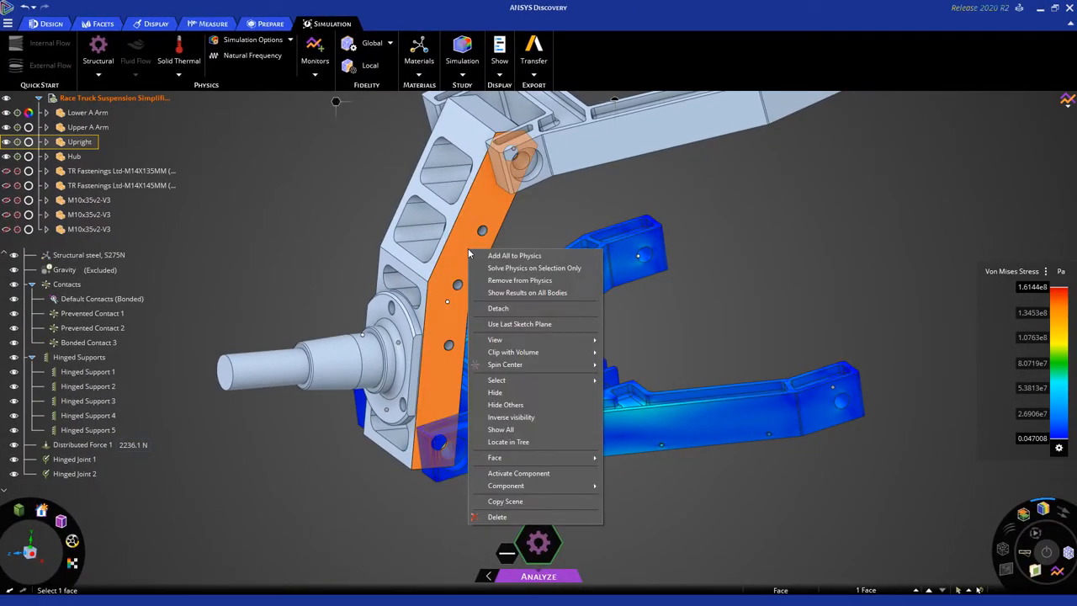
pyautogui.click(515, 293)
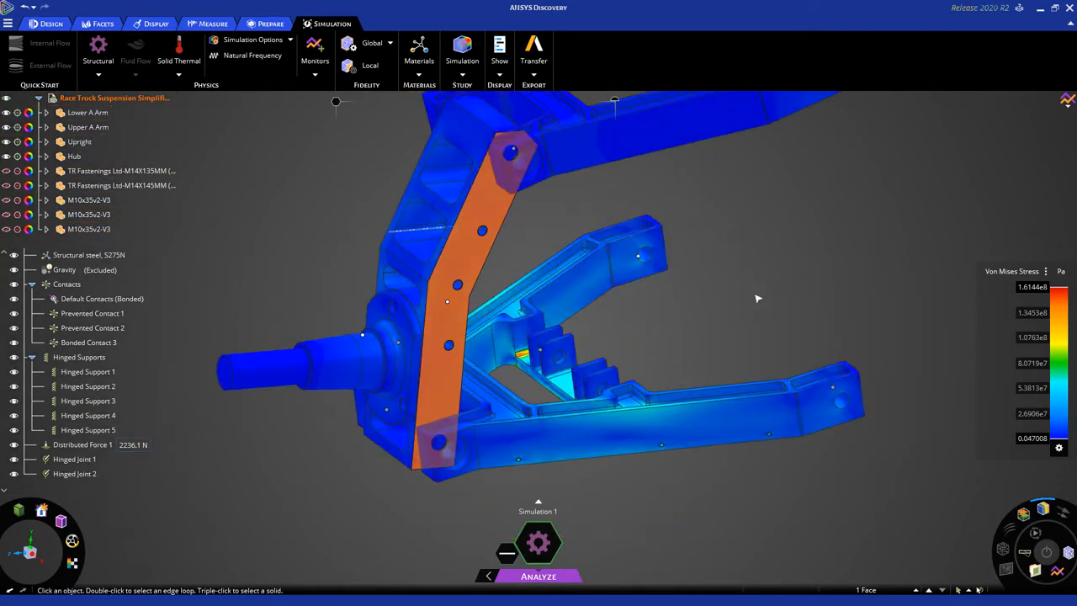
pyautogui.click(755, 296)
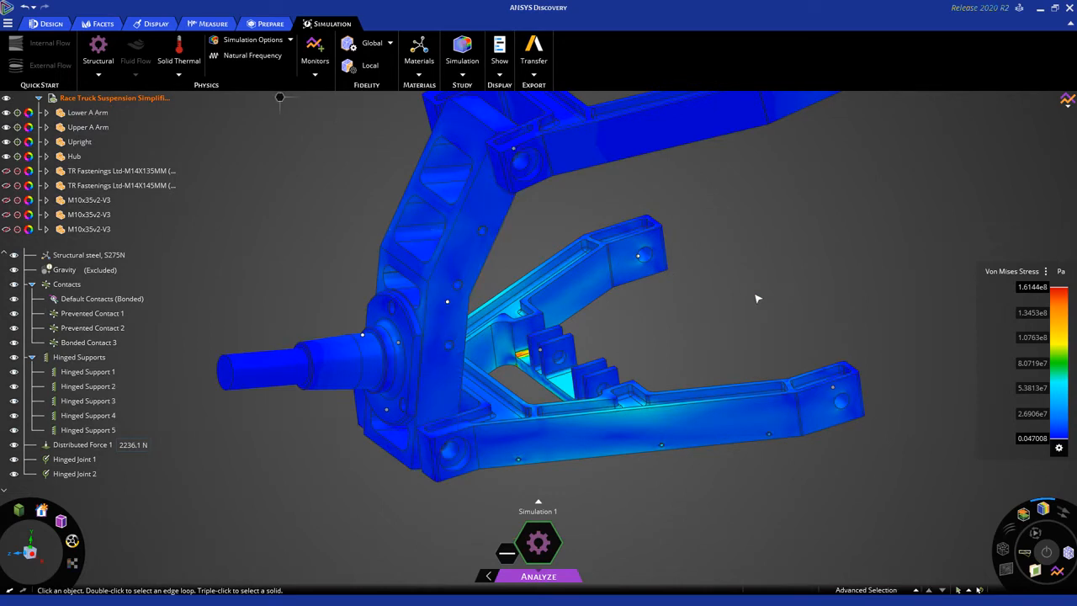
pyautogui.click(53, 99)
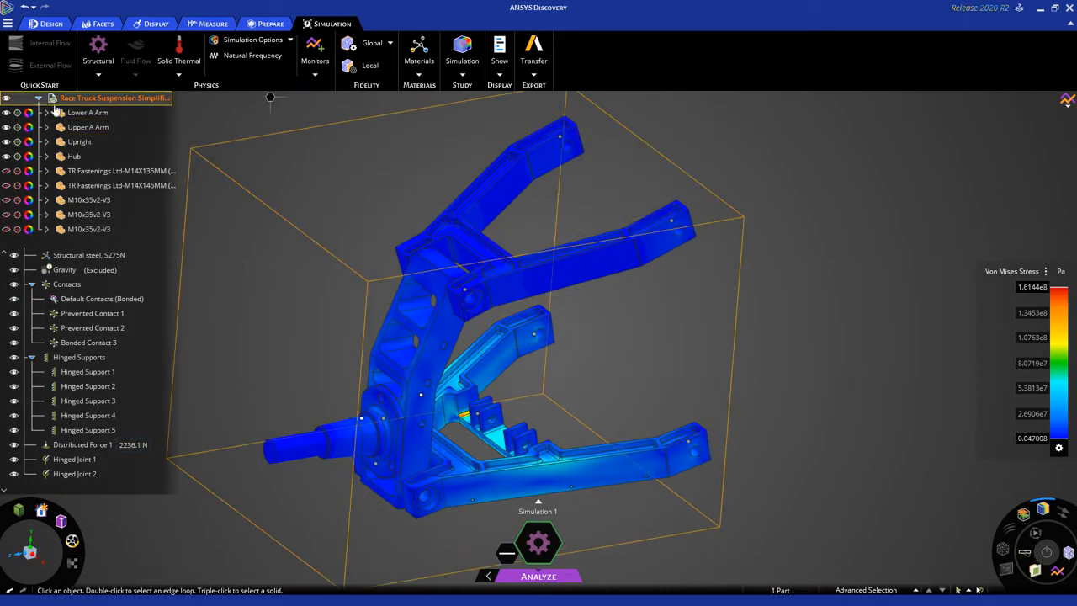
pyautogui.click(38, 99)
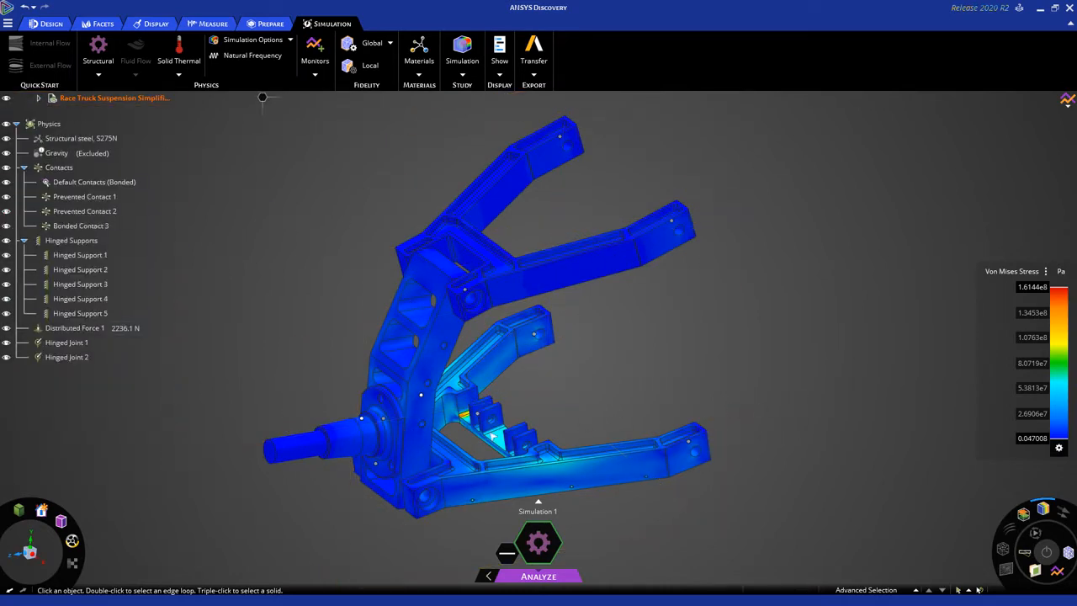
# Overlay the mesh on the stress contours and inspect the elements at the high-stress fillet beside the lower arm's mounting brackets.
pyautogui.scroll(5, 480, 434)
pyautogui.scroll(4, 481, 434)
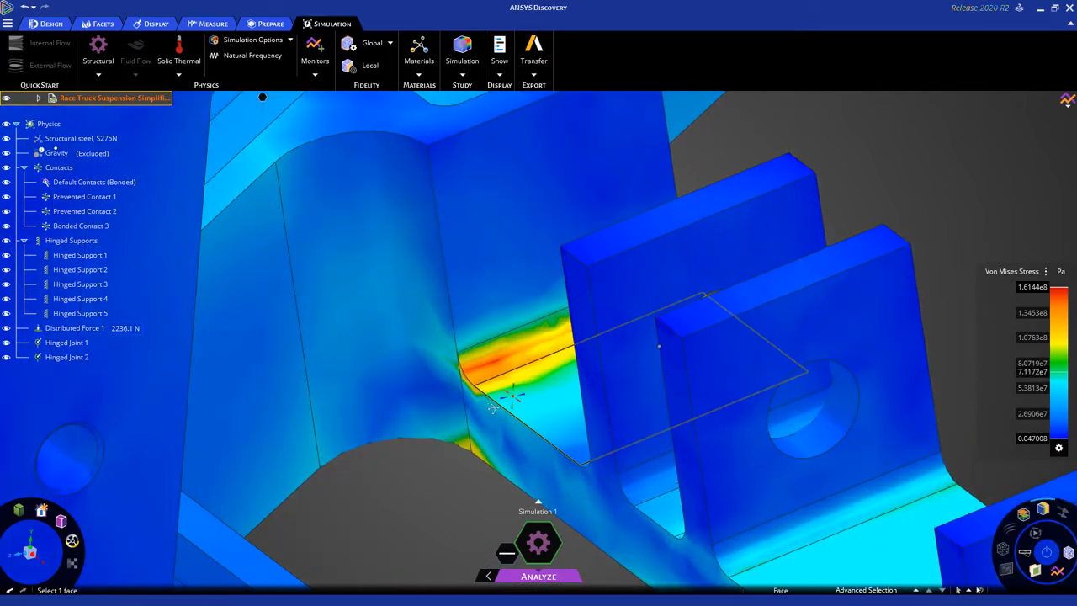
pyautogui.moveTo(493, 408); pyautogui.dragTo(490, 405, button='middle')
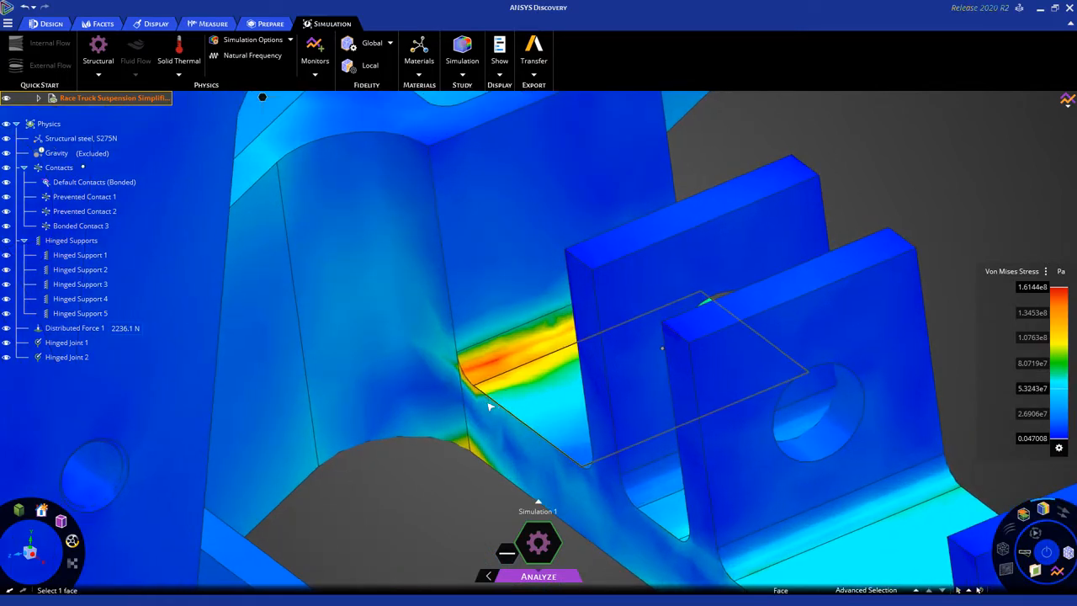
pyautogui.click(1066, 553)
pyautogui.scroll(5, 496, 374)
pyautogui.scroll(-2, 496, 374)
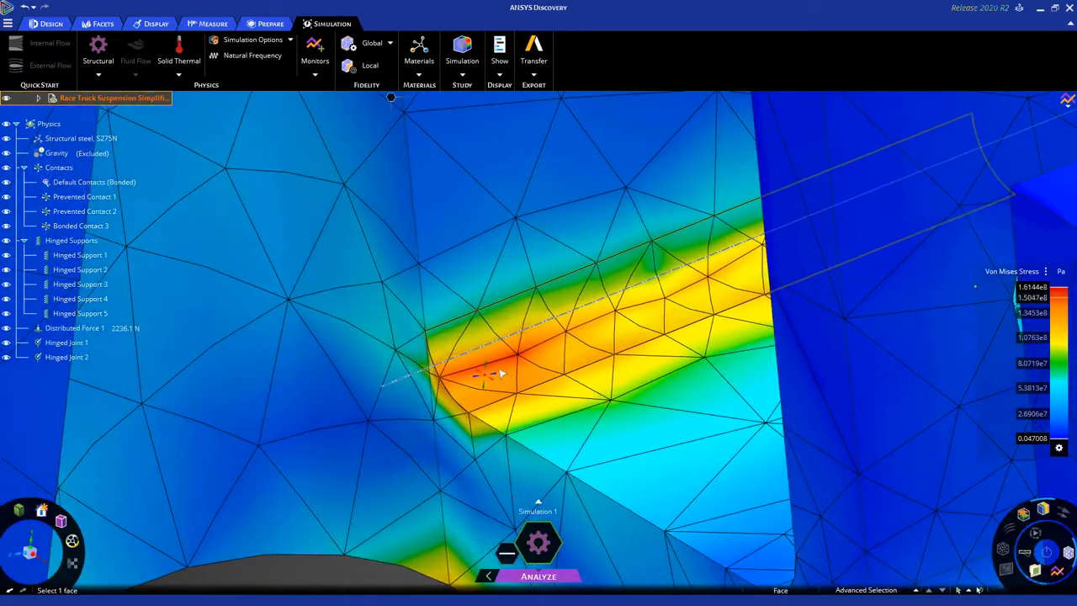
pyautogui.scroll(-3, 499, 372)
pyautogui.scroll(-6, 501, 373)
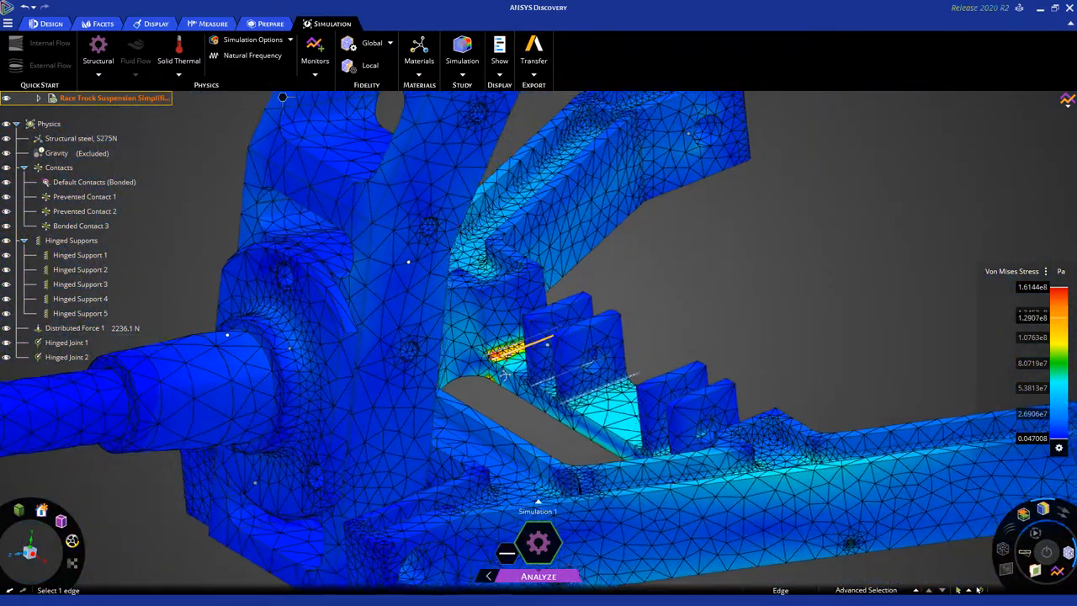
pyautogui.moveTo(499, 358)
pyautogui.mouseDown(button='middle')
pyautogui.moveTo(506, 375)
pyautogui.moveTo(483, 361)
pyautogui.mouseUp(button='middle')
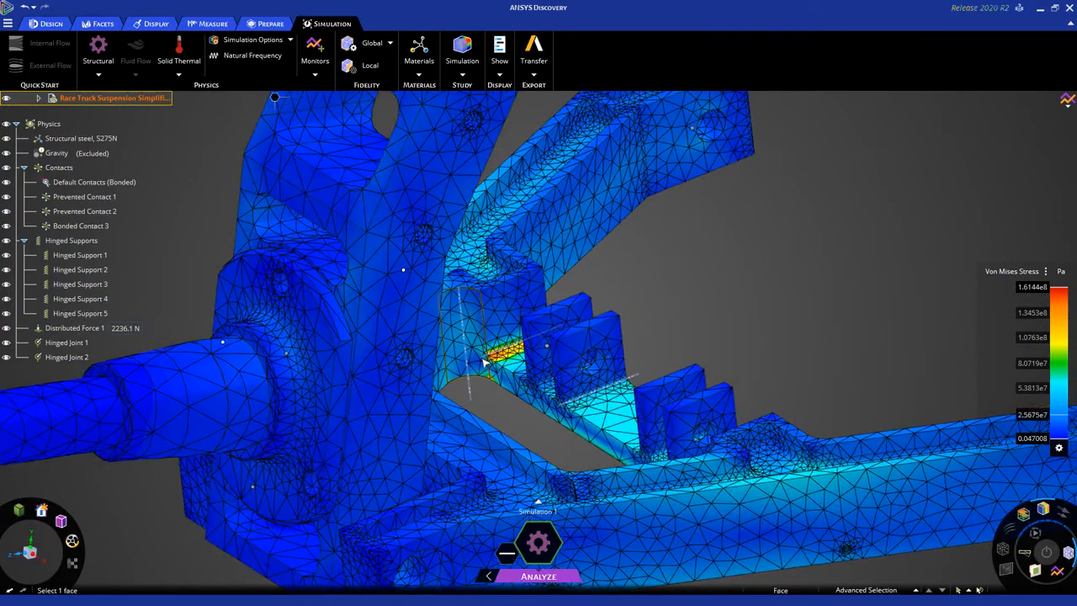
pyautogui.scroll(5, 486, 361)
pyautogui.moveTo(517, 431); pyautogui.dragTo(519, 434, button='middle')
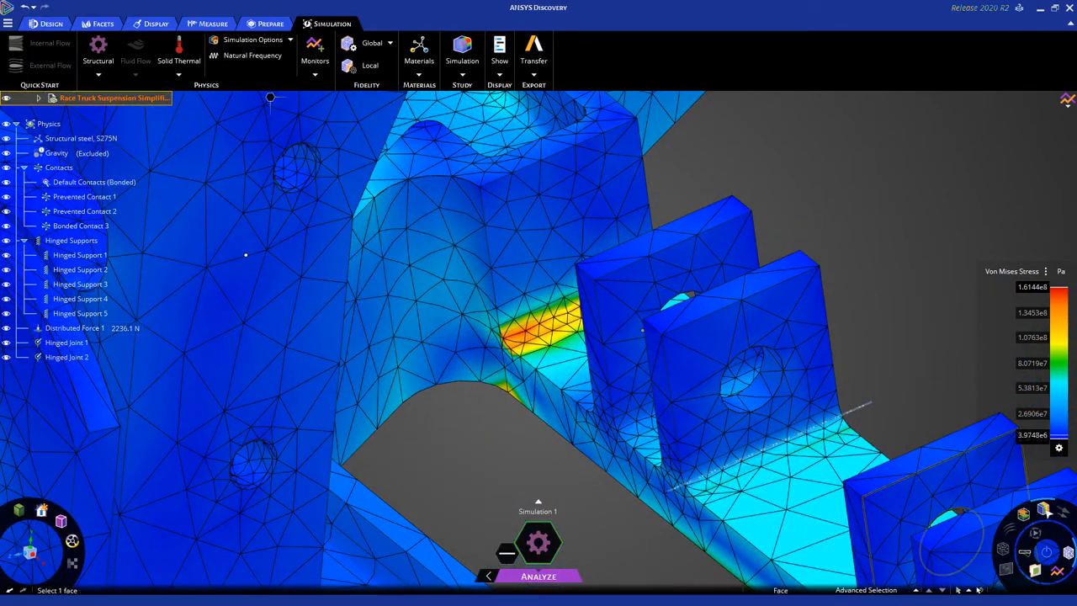
# Hide the stress contours and the mesh to display only the bare suspension geometry.
pyautogui.moveTo(1047, 513)
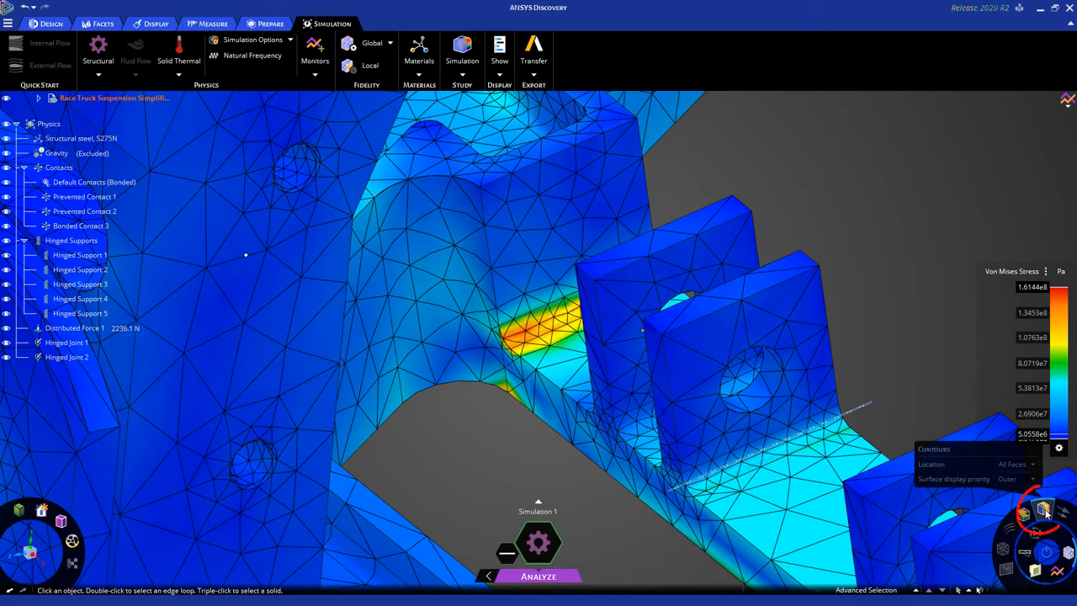
pyautogui.click(1043, 511)
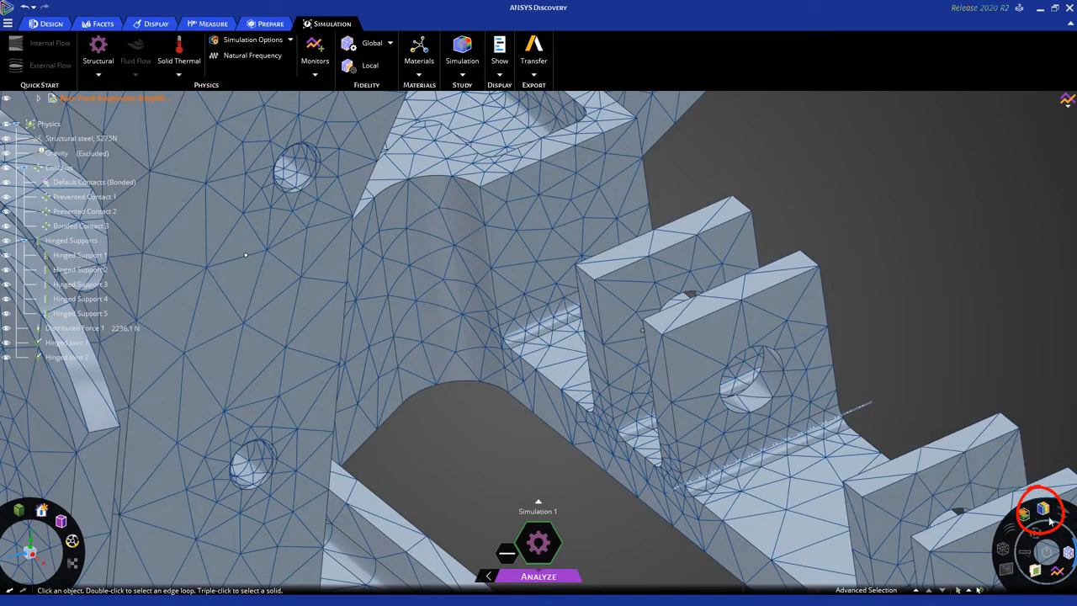
pyautogui.click(1068, 555)
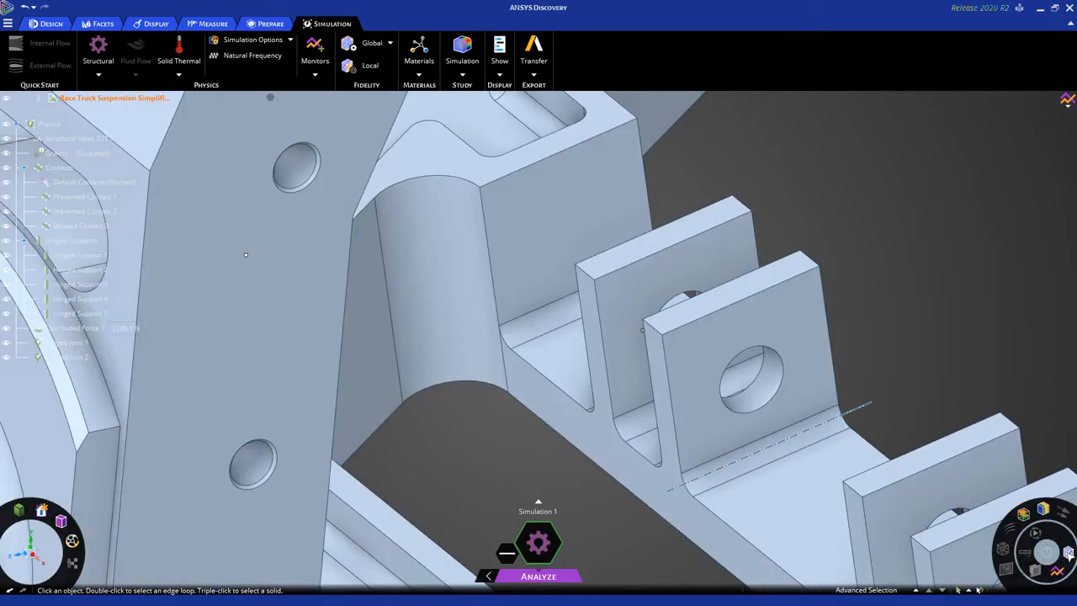
# Select the wall, floor, both fillets and bracket face of the lower arm pocket containing the high-stress fillet.
pyautogui.scroll(-1, 508, 313)
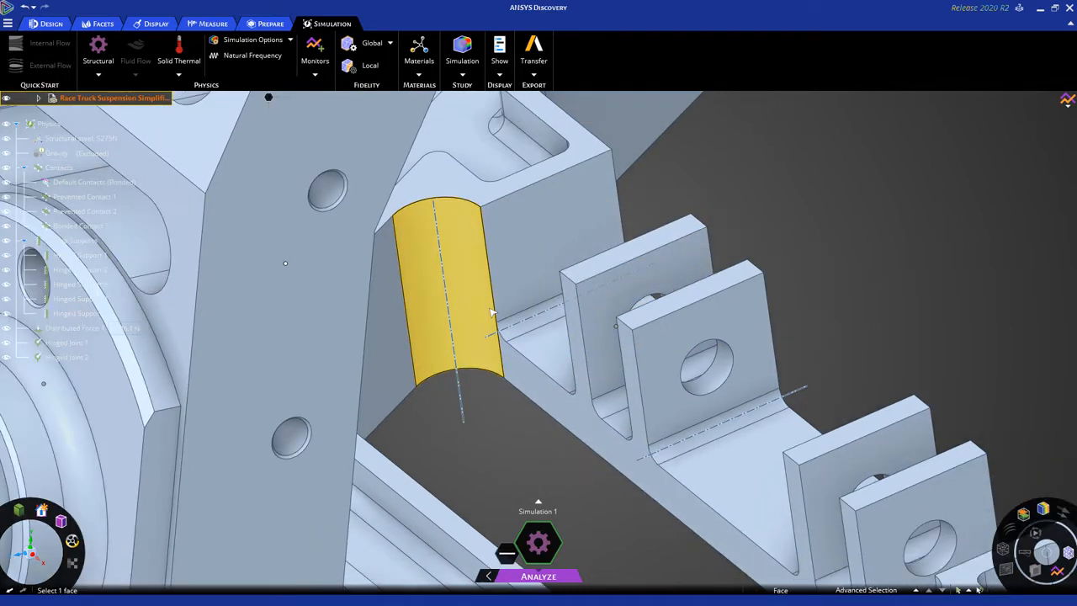
pyautogui.click(524, 289)
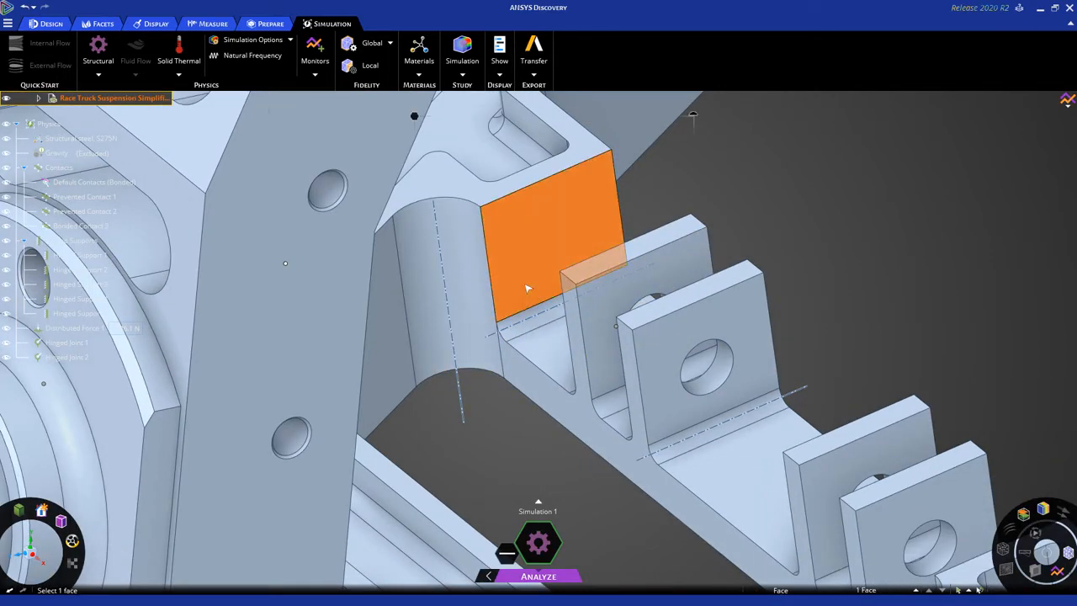
pyautogui.keyDown('ctrl'); pyautogui.click(532, 328); pyautogui.keyUp('ctrl')
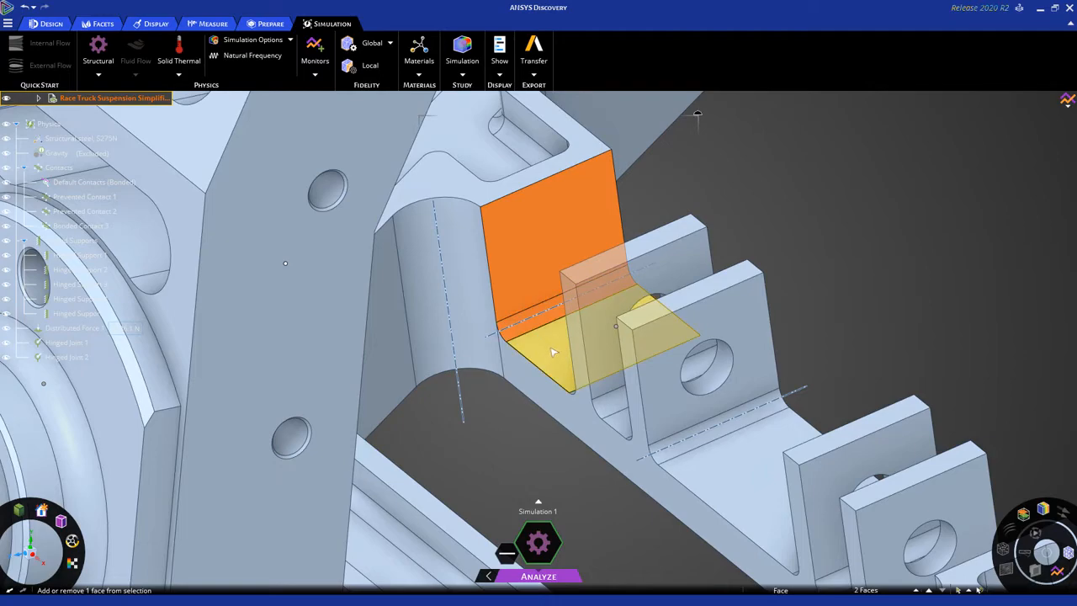
pyautogui.keyDown('ctrl'); pyautogui.click(552, 351); pyautogui.keyUp('ctrl')
pyautogui.moveTo(552, 351); pyautogui.dragTo(484, 429, button='middle')
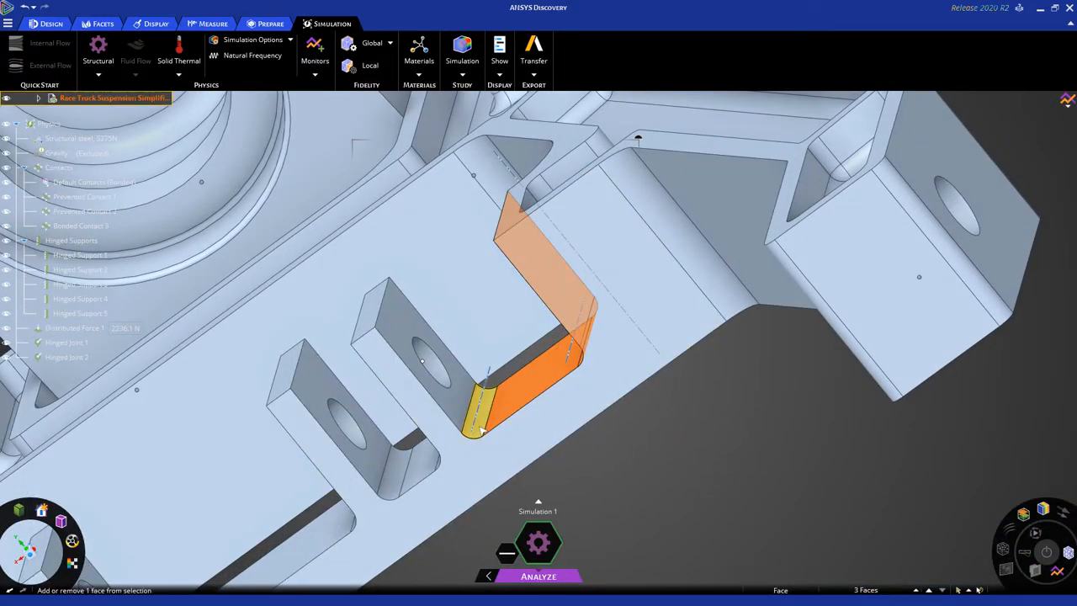
pyautogui.keyDown('ctrl'); pyautogui.click(463, 412); pyautogui.keyUp('ctrl')
pyautogui.moveTo(463, 412)
pyautogui.mouseDown(button='middle')
pyautogui.moveTo(459, 421)
pyautogui.moveTo(469, 407)
pyautogui.mouseUp(button='middle')
# Add the matching bracket face, floor, both fillets and wall of the pocket at the opposite end of the bracket row to the selection.
pyautogui.keyDown('ctrl'); pyautogui.moveTo(357, 489); pyautogui.dragTo(522, 375, button='middle'); pyautogui.keyUp('ctrl')
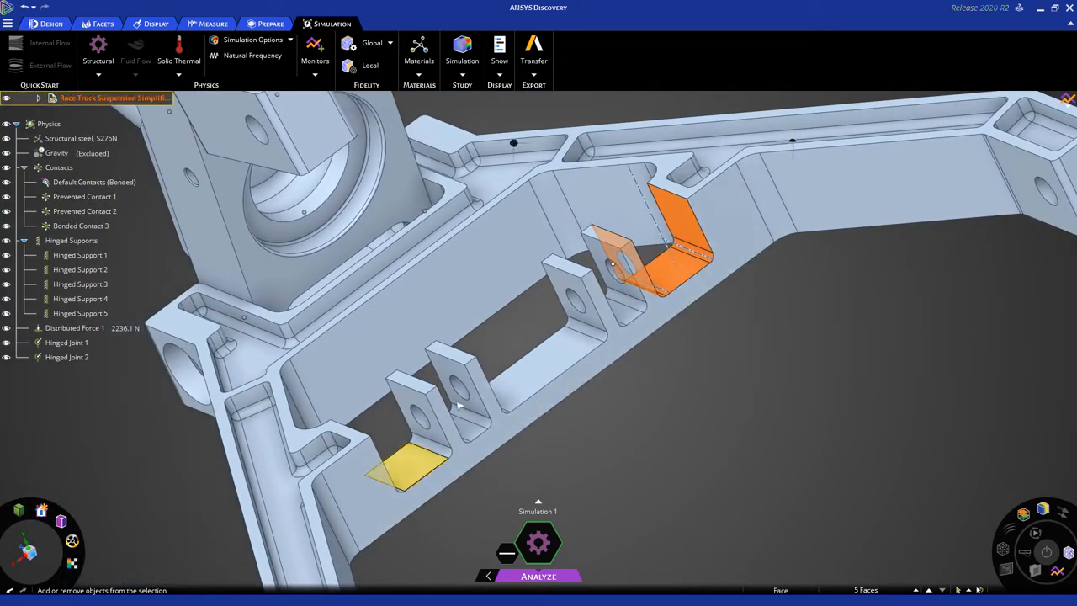
pyautogui.scroll(5, 429, 467)
pyautogui.keyDown('ctrl'); pyautogui.click(454, 370); pyautogui.keyUp('ctrl')
pyautogui.keyDown('ctrl'); pyautogui.click(465, 413); pyautogui.keyUp('ctrl')
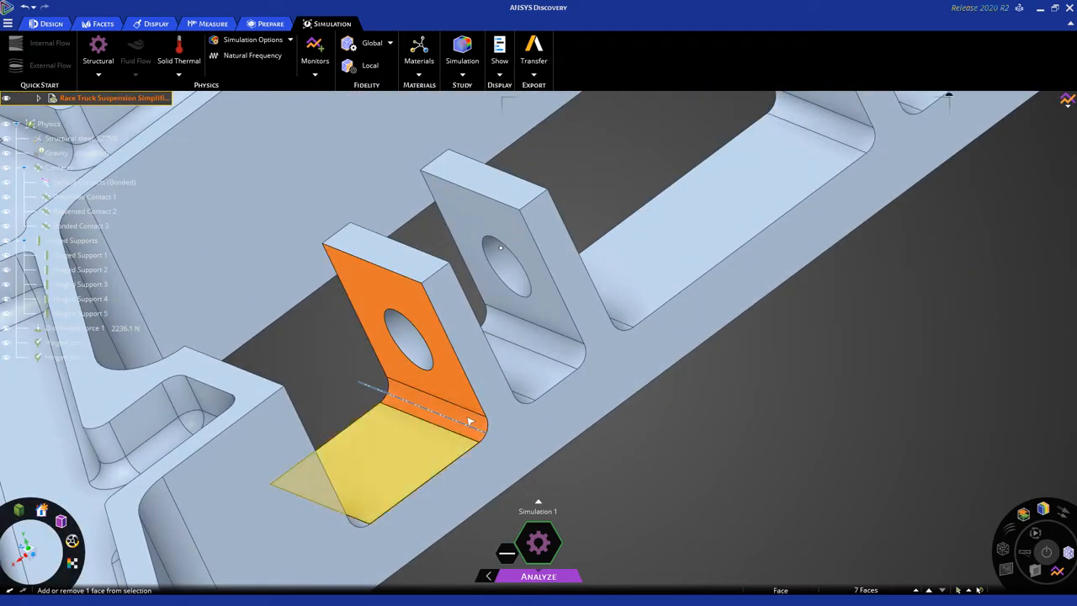
pyautogui.moveTo(465, 417); pyautogui.dragTo(368, 465, button='middle')
pyautogui.keyDown('ctrl'); pyautogui.click(367, 467); pyautogui.keyUp('ctrl')
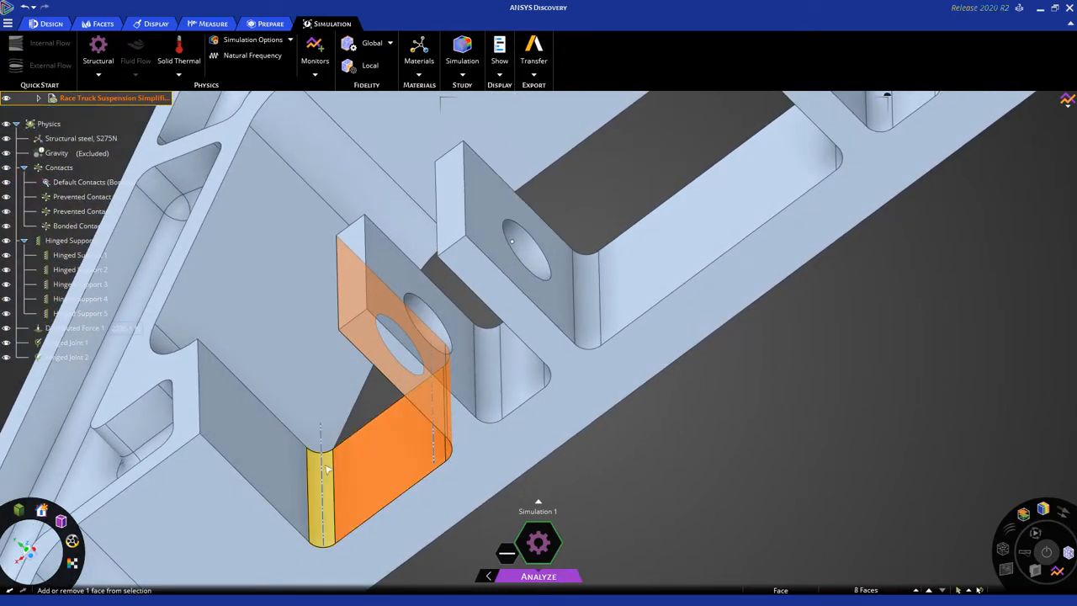
pyautogui.keyDown('ctrl'); pyautogui.click(326, 469); pyautogui.keyUp('ctrl')
pyautogui.keyDown('ctrl'); pyautogui.click(270, 451); pyautogui.keyUp('ctrl')
# Apply a local fidelity of 1 mm to the selected faces of both lower arm pockets.
pyautogui.scroll(-5, 266, 451)
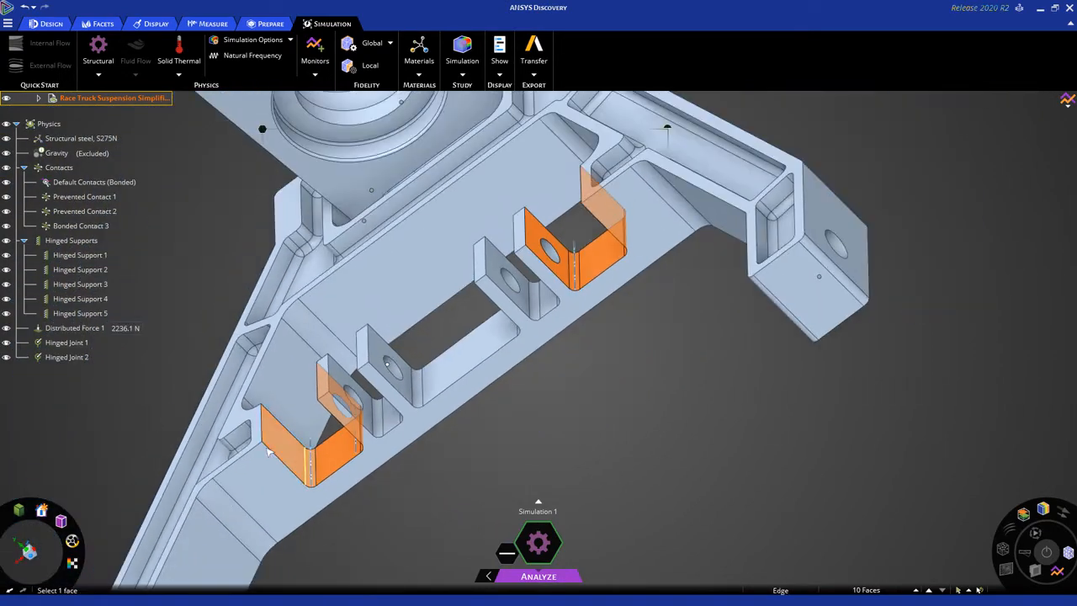
pyautogui.moveTo(267, 451); pyautogui.dragTo(269, 453, button='middle')
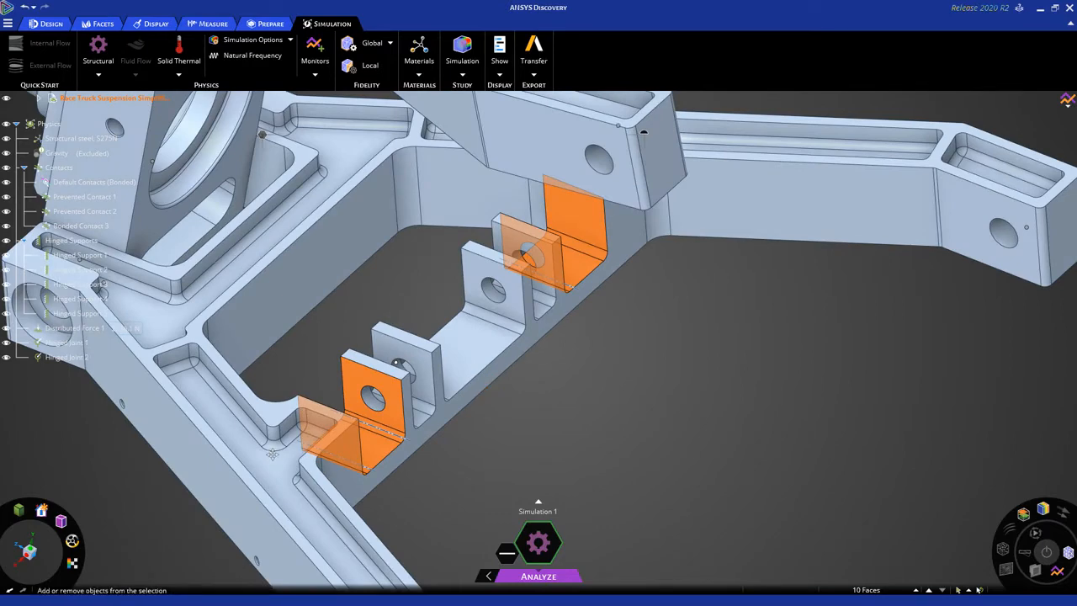
pyautogui.scroll(3, 269, 453)
pyautogui.scroll(-5, 270, 453)
pyautogui.scroll(3, 497, 216)
pyautogui.keyDown('ctrl'); pyautogui.moveTo(511, 217); pyautogui.dragTo(379, 146, button='middle'); pyautogui.keyUp('ctrl')
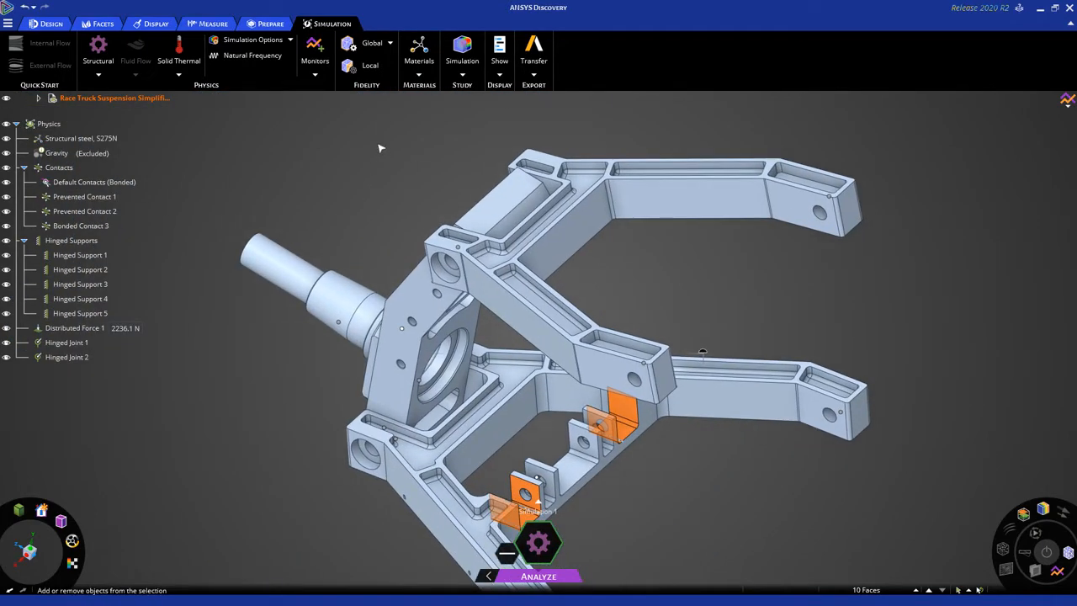
pyautogui.click(380, 69)
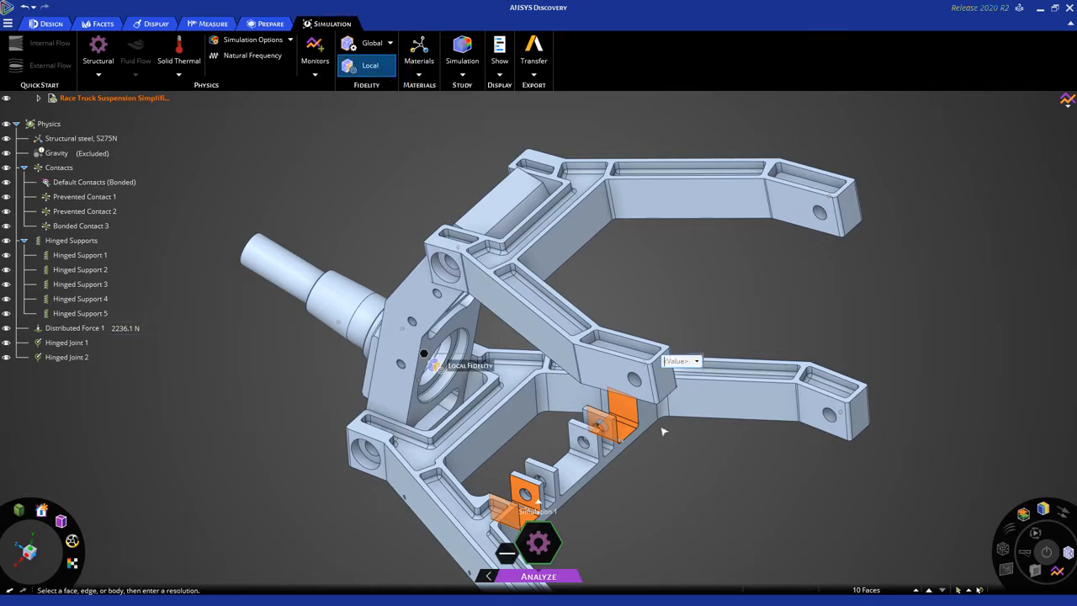
pyautogui.scroll(3, 686, 462)
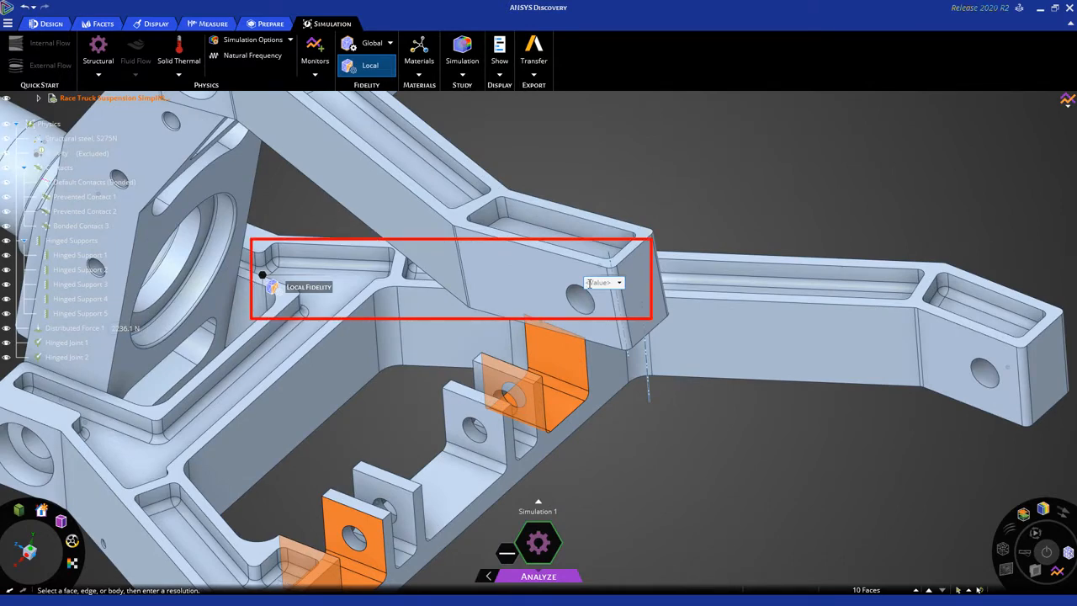
pyautogui.moveTo(589, 283)
pyautogui.mouseDown(button='middle')
pyautogui.moveTo(670, 423)
pyautogui.moveTo(787, 350)
pyautogui.mouseUp(button='middle')
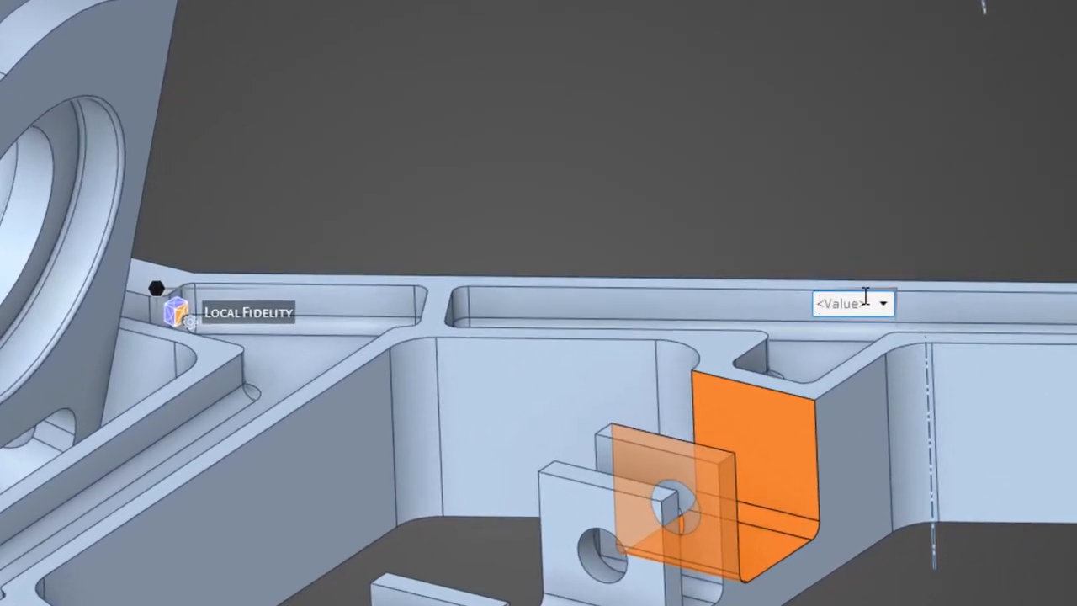
pyautogui.write('1mm')
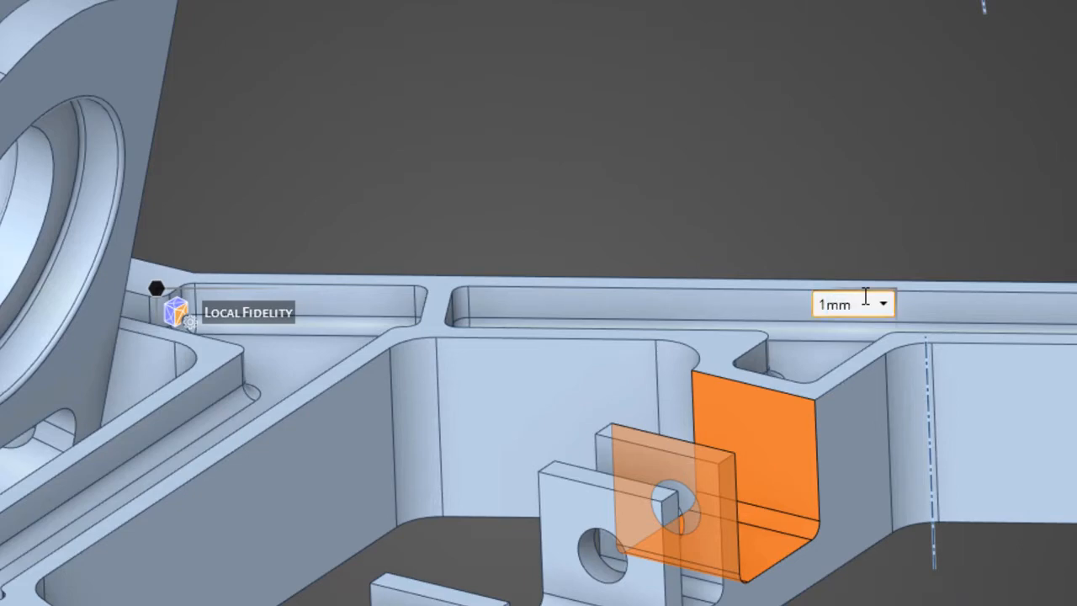
pyautogui.press('Return')
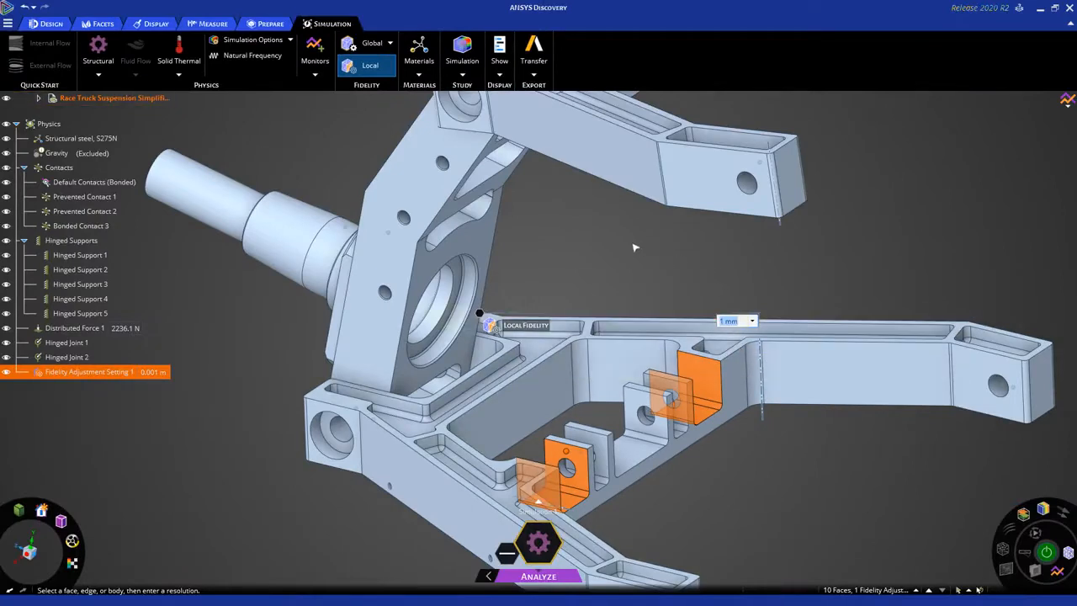
pyautogui.keyDown('shift'); pyautogui.moveTo(598, 238); pyautogui.dragTo(580, 199, button='middle'); pyautogui.keyUp('shift')
pyautogui.click(595, 236)
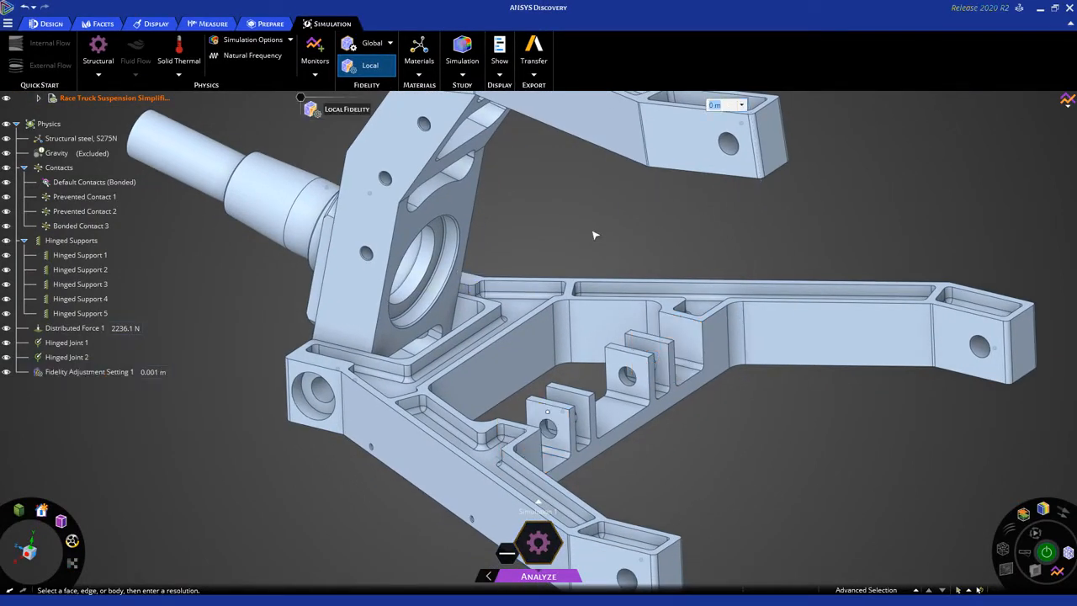
pyautogui.press('Escape')
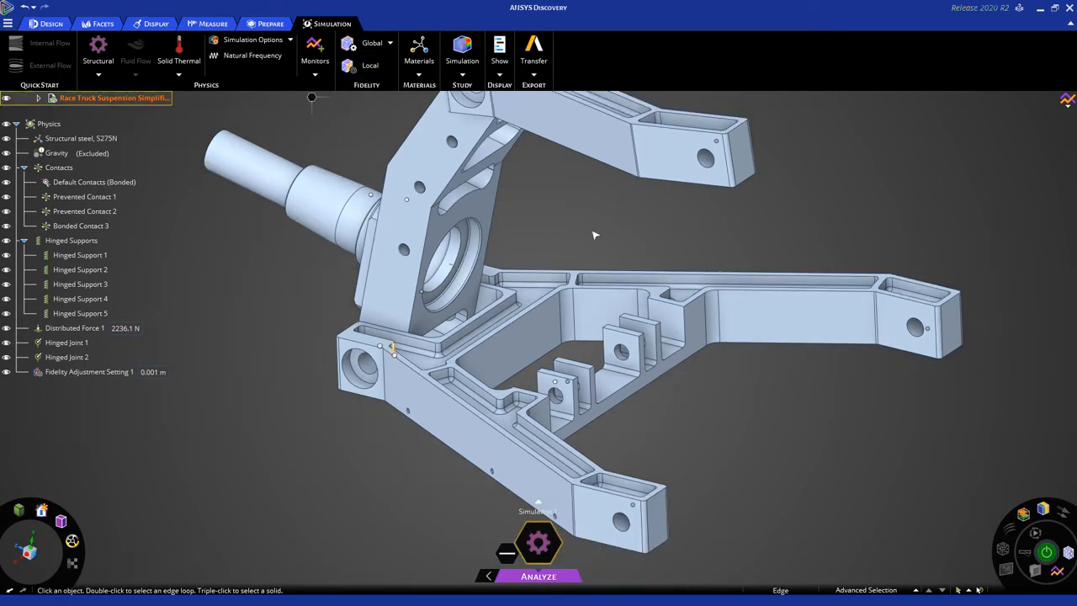
# Check which lower arm faces the new fidelity adjustment setting covers.
pyautogui.click(101, 375)
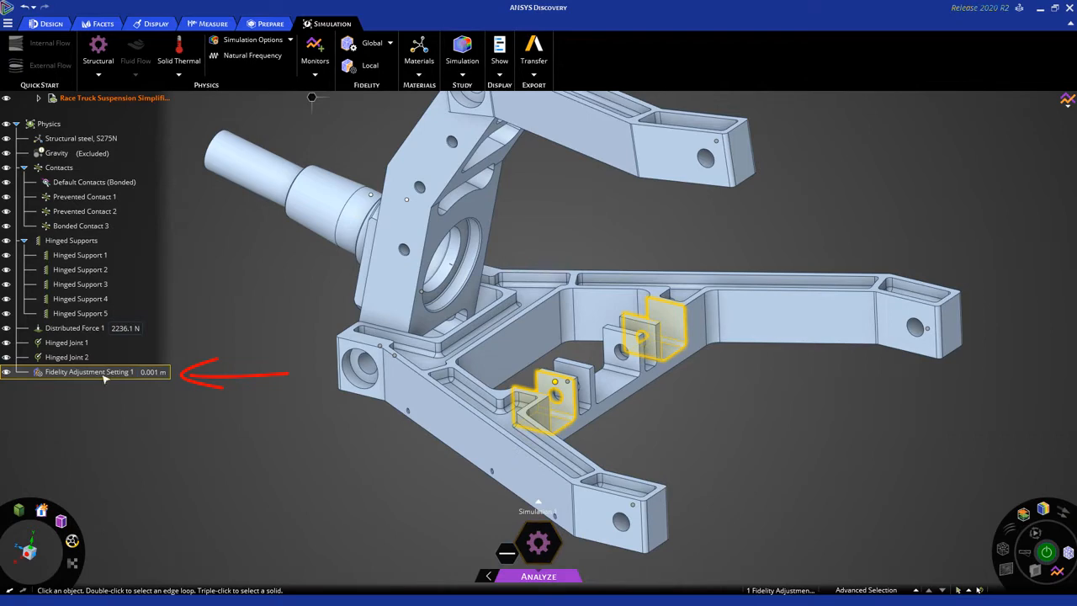
pyautogui.moveTo(303, 445); pyautogui.dragTo(305, 446, button='middle')
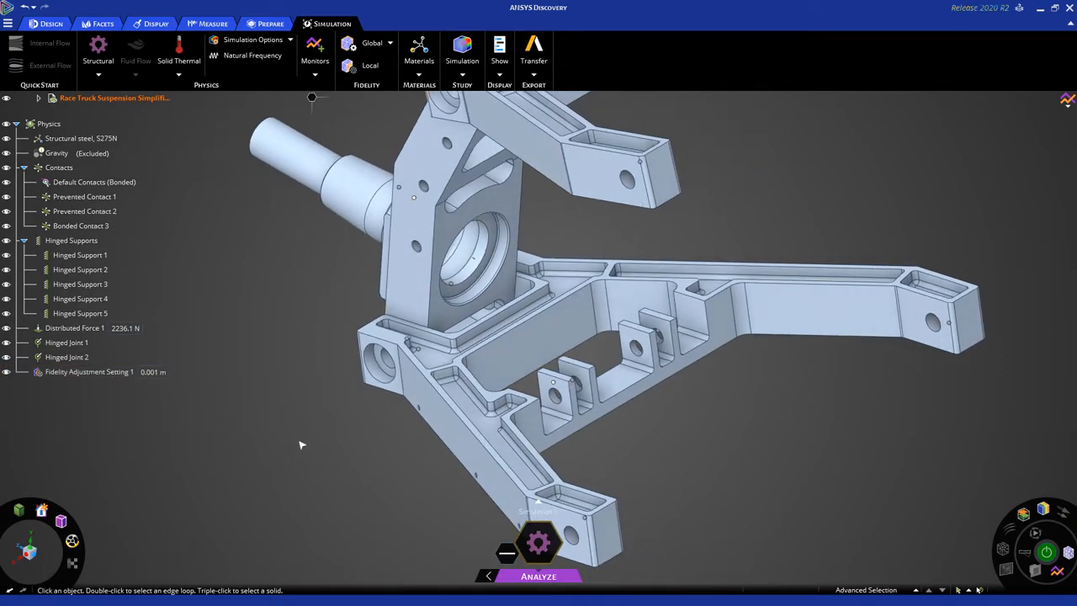
pyautogui.scroll(5, 305, 444)
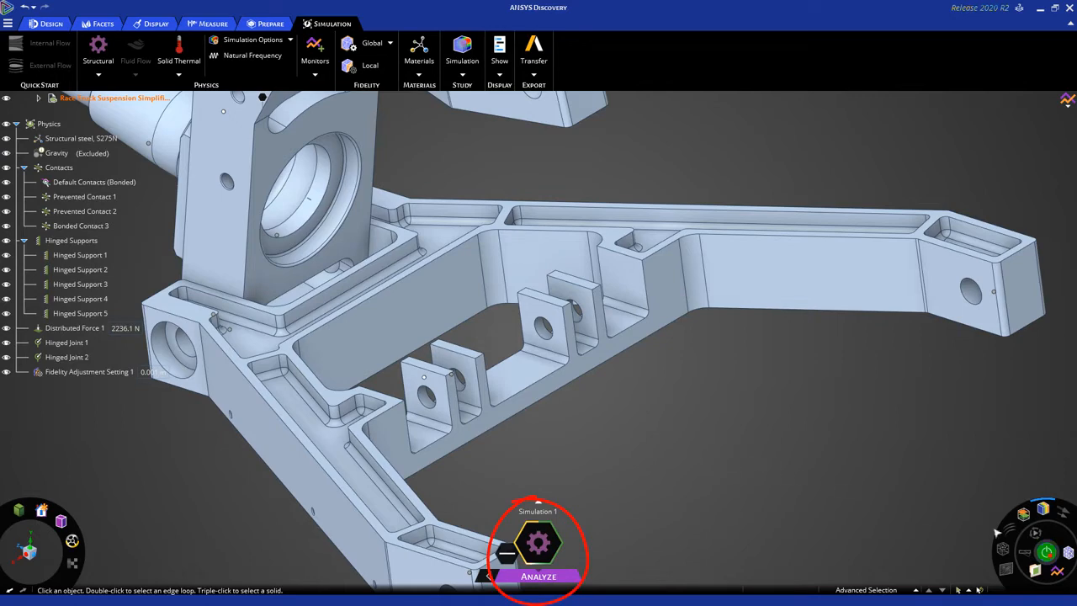
# Display the regenerated mesh and inspect its refinement around the lower arm's bracket pockets.
pyautogui.click(1069, 552)
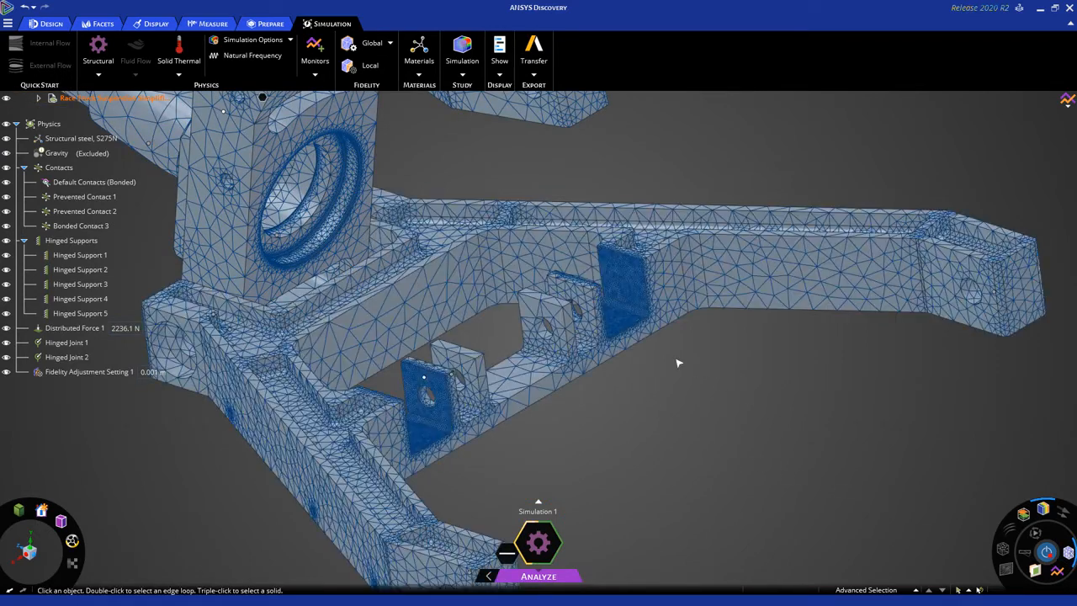
pyautogui.click(633, 331)
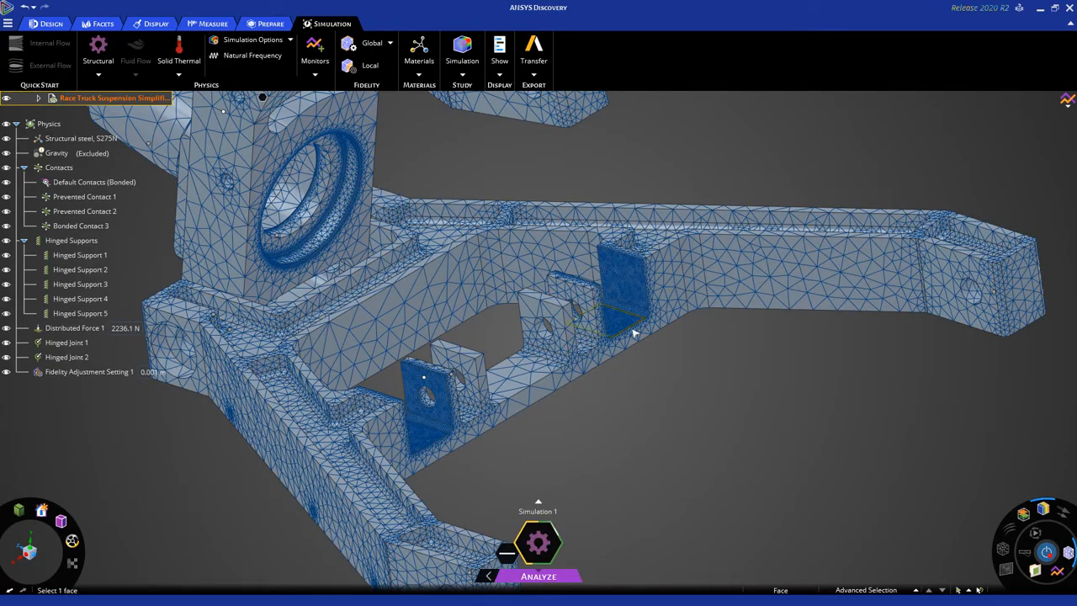
pyautogui.scroll(5, 635, 333)
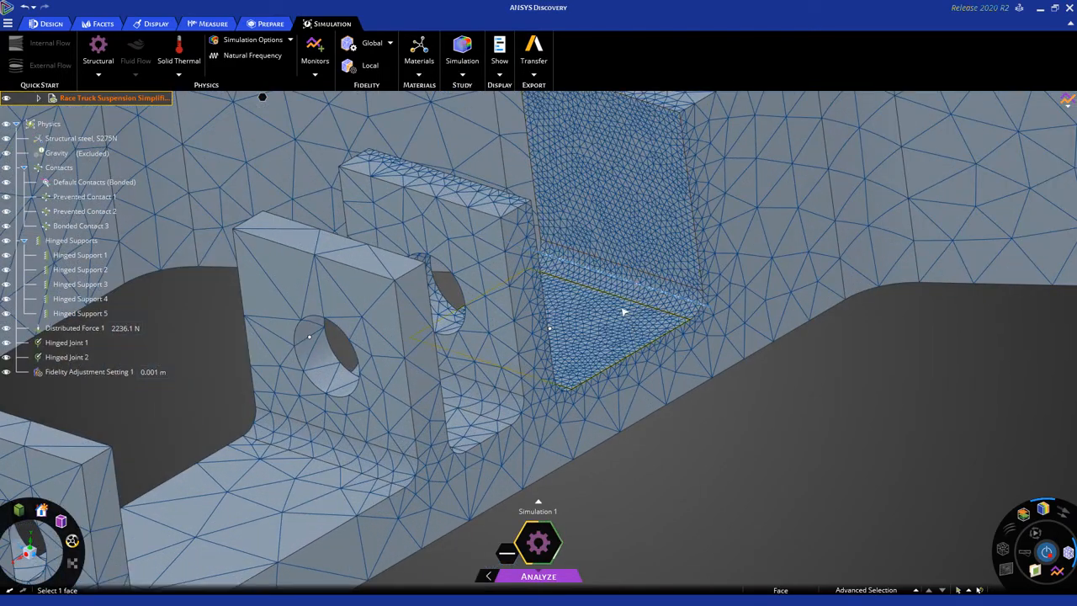
pyautogui.scroll(-8, 623, 312)
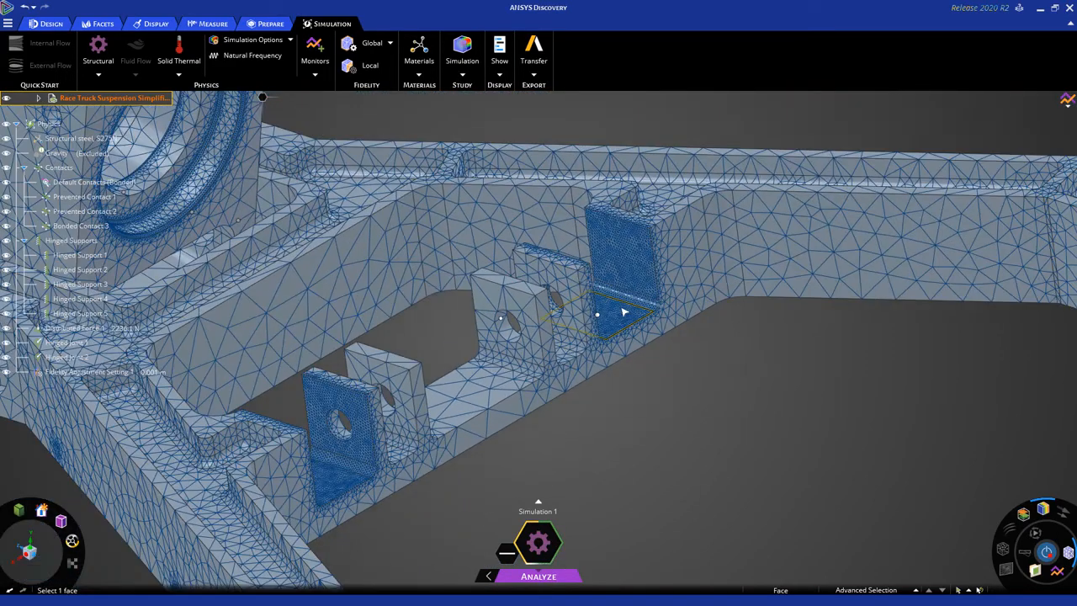
# Examine the recalculated von Mises stress on the refined mesh at the critical fillet beside the lower arm's mounting brackets.
pyautogui.keyDown('ctrl'); pyautogui.moveTo(659, 426); pyautogui.dragTo(734, 420, button='middle'); pyautogui.keyUp('ctrl')
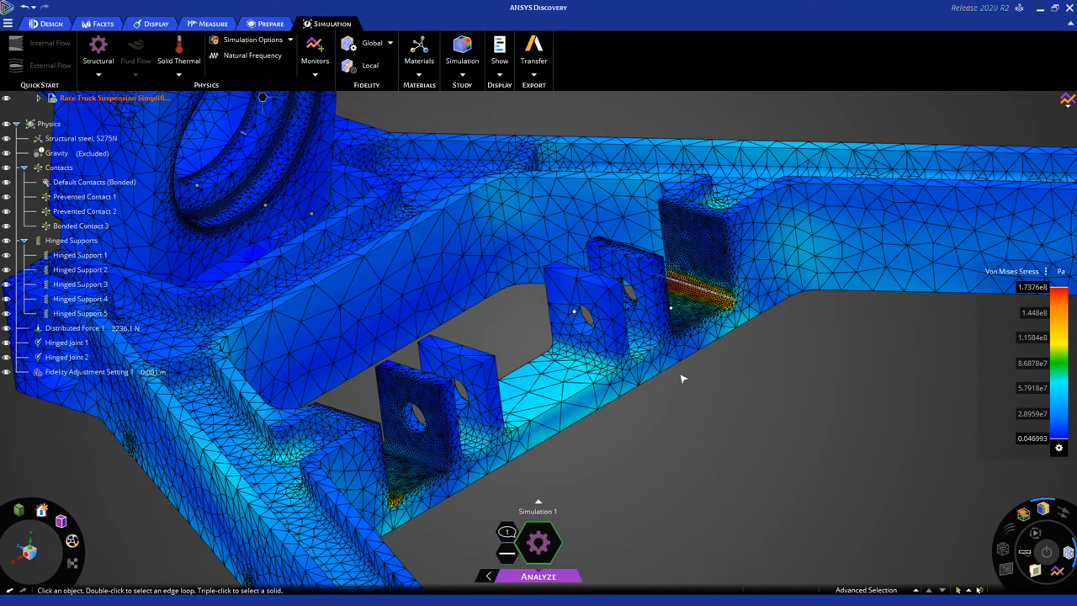
pyautogui.scroll(5, 707, 286)
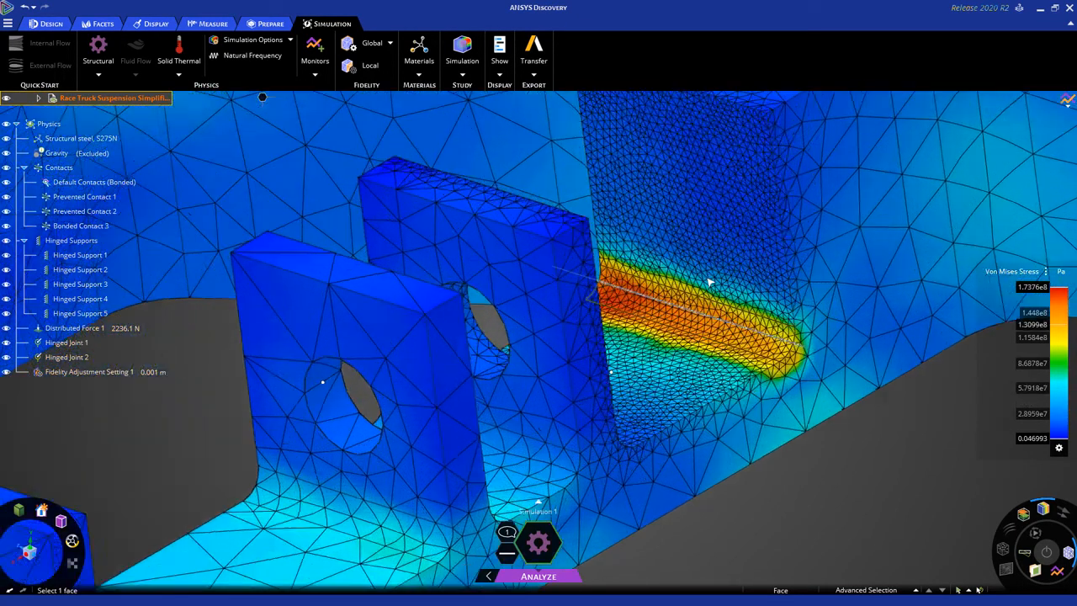
# Hide the mesh to show the smooth von Mises stress contours at the lower arm's critical fillet.
pyautogui.scroll(2, 709, 283)
pyautogui.scroll(3, 709, 283)
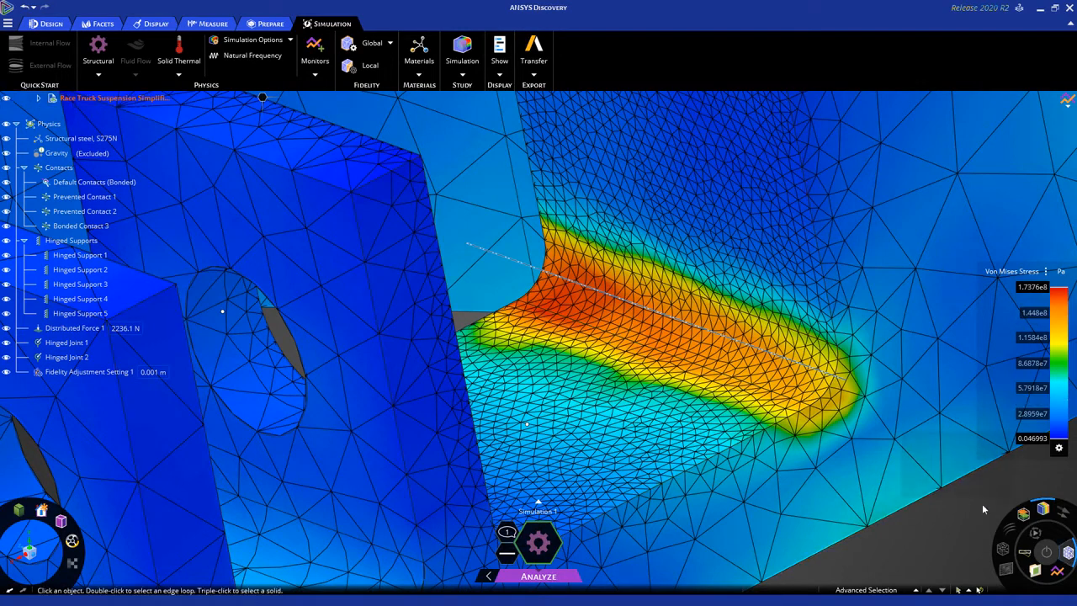
pyautogui.click(1067, 552)
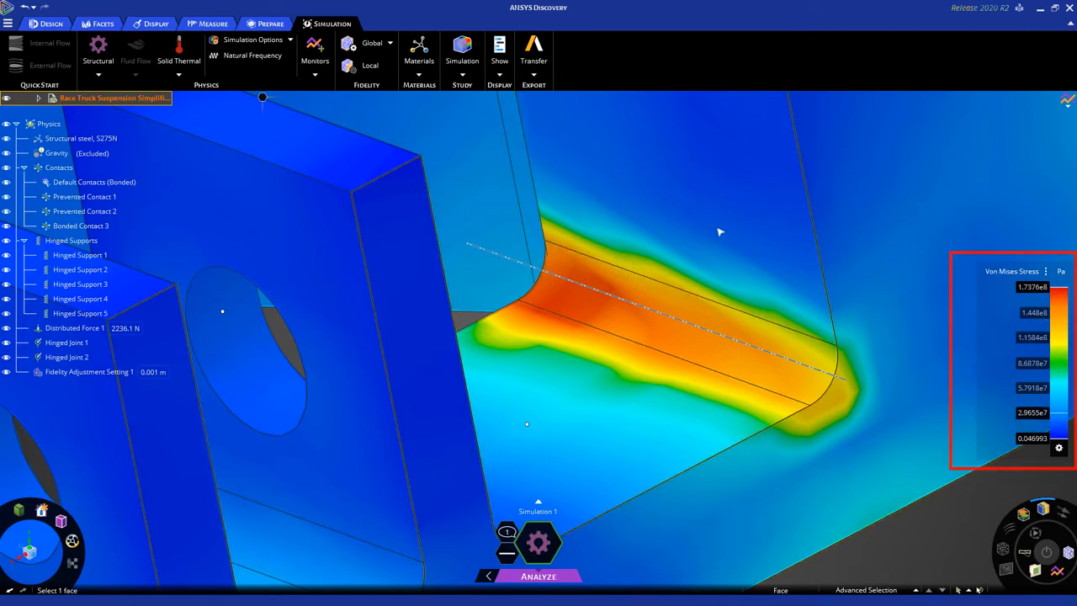
# Compare the maximum von Mises stress of both solution runs in an enlarged monitor chart, and close the chart and monitor list.
pyautogui.click(1066, 101)
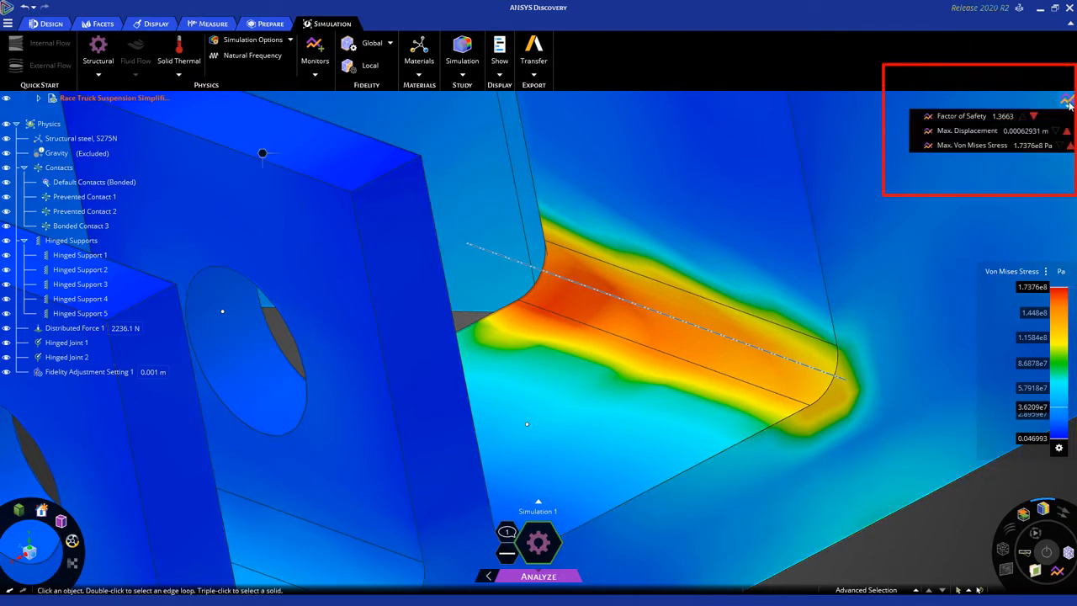
pyautogui.click(959, 149)
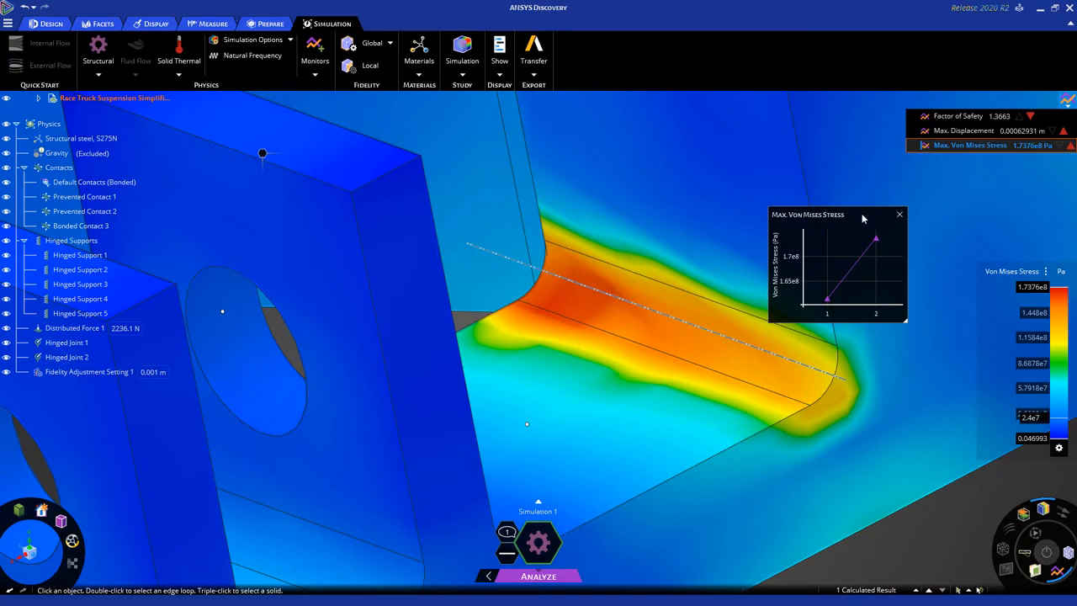
pyautogui.moveTo(841, 205); pyautogui.dragTo(778, 171)
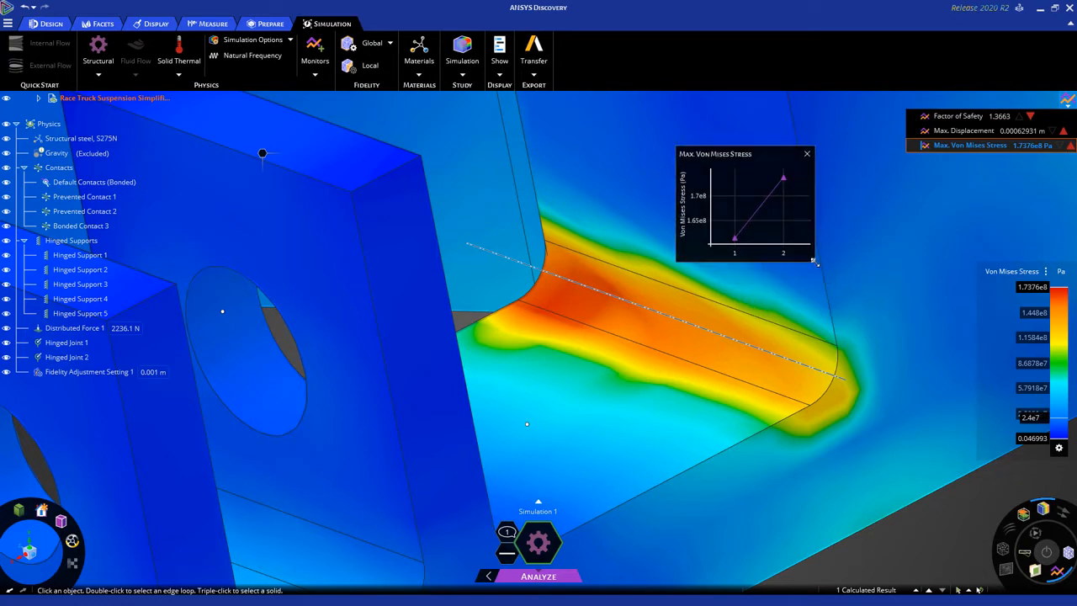
pyautogui.moveTo(830, 283); pyautogui.dragTo(905, 353)
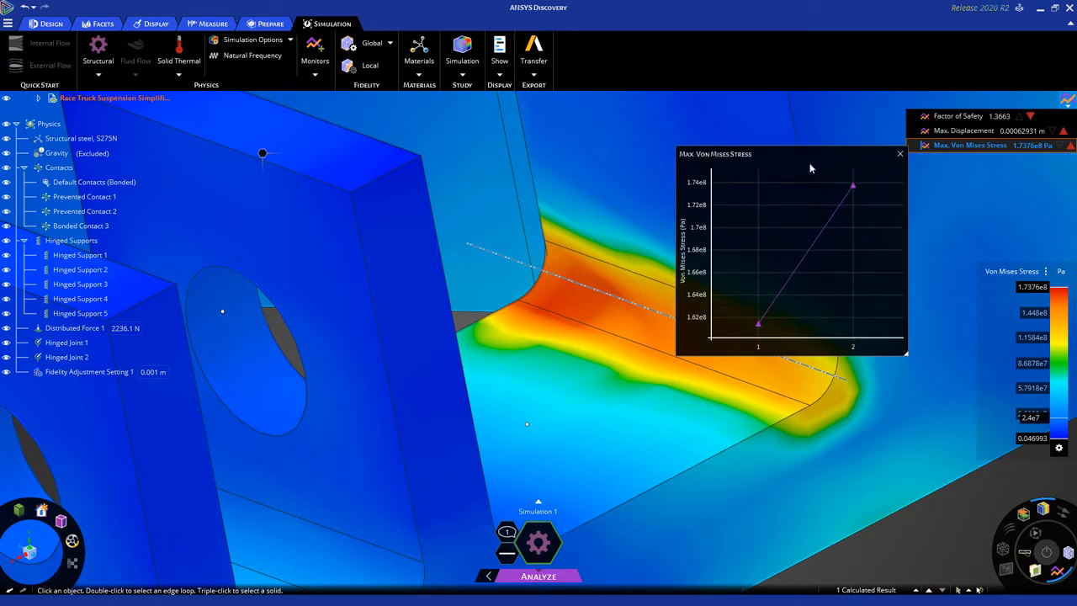
pyautogui.moveTo(813, 168); pyautogui.dragTo(493, 235)
pyautogui.moveTo(362, 277); pyautogui.dragTo(380, 279)
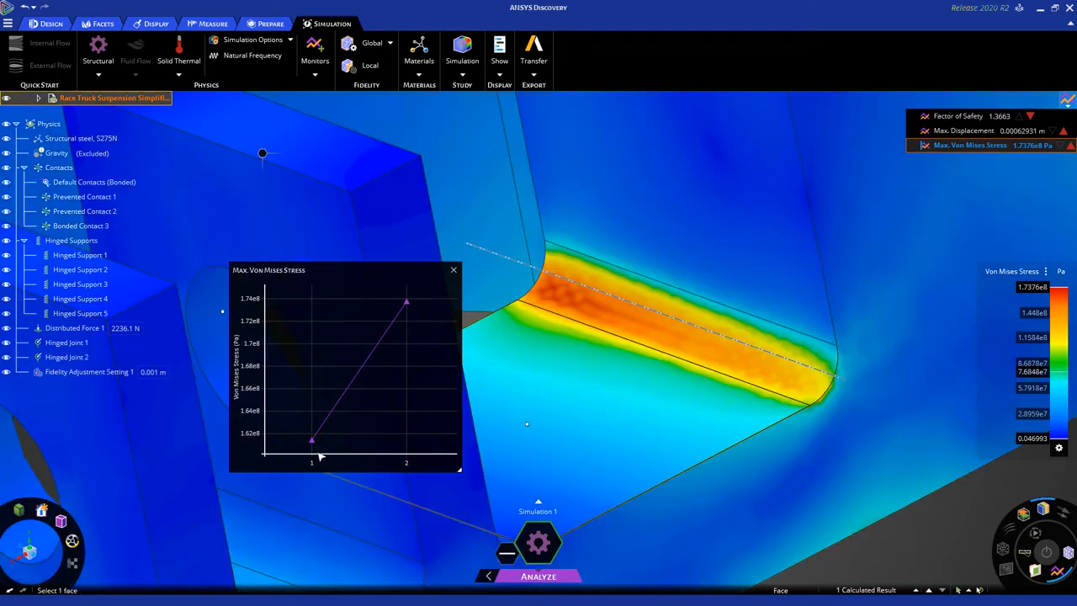
pyautogui.scroll(-5, 643, 340)
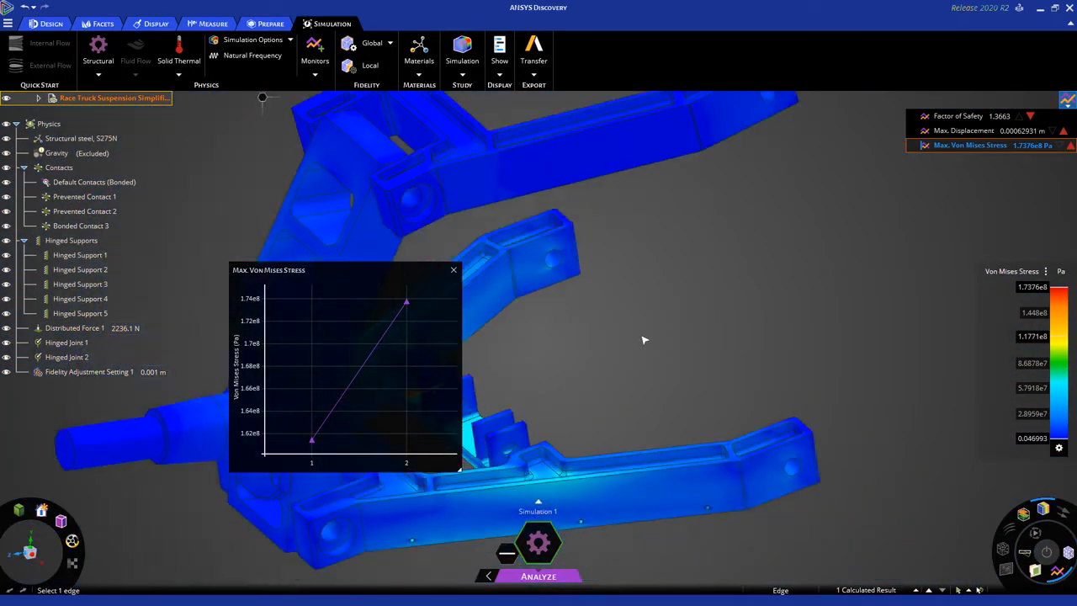
pyautogui.click(454, 270)
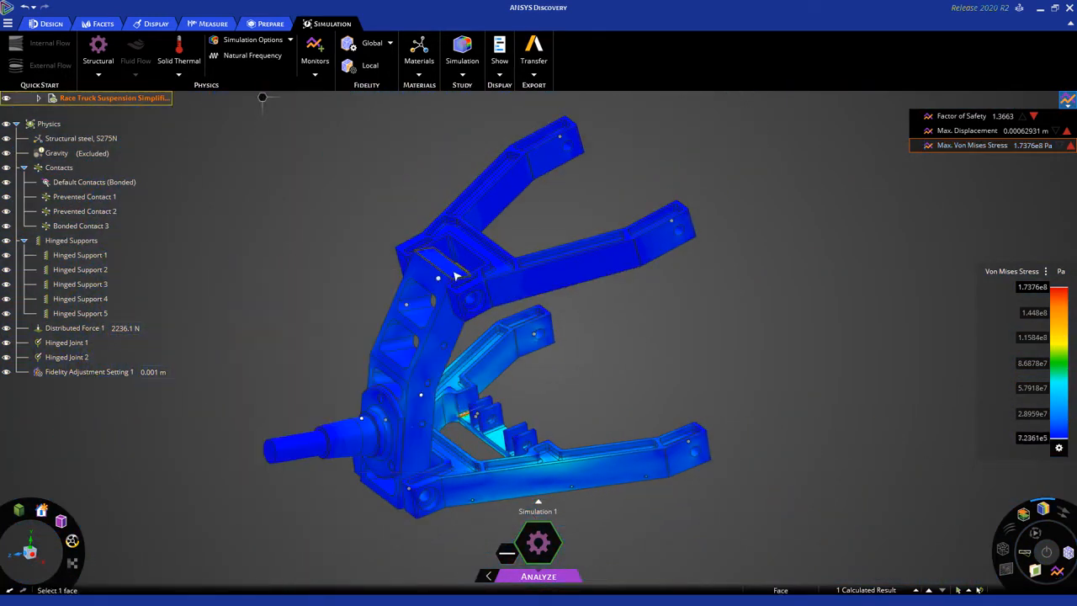
pyautogui.click(1066, 99)
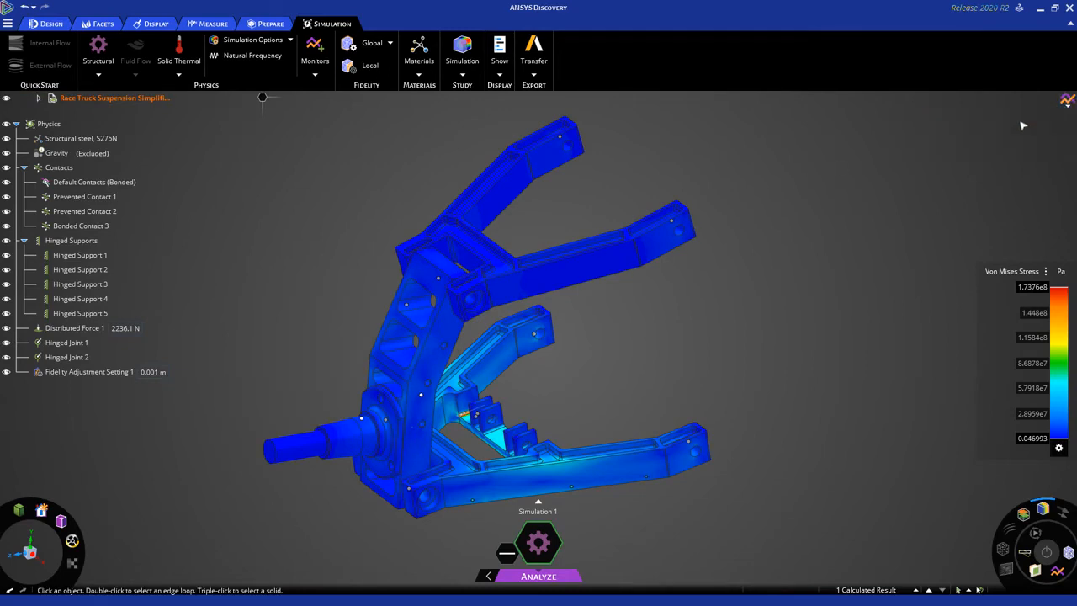
# Review where the hinged supports, distributed force, hinged joints and fidelity adjustment setting act on the suspension assembly.
pyautogui.scroll(2, 690, 291)
pyautogui.scroll(3, 690, 300)
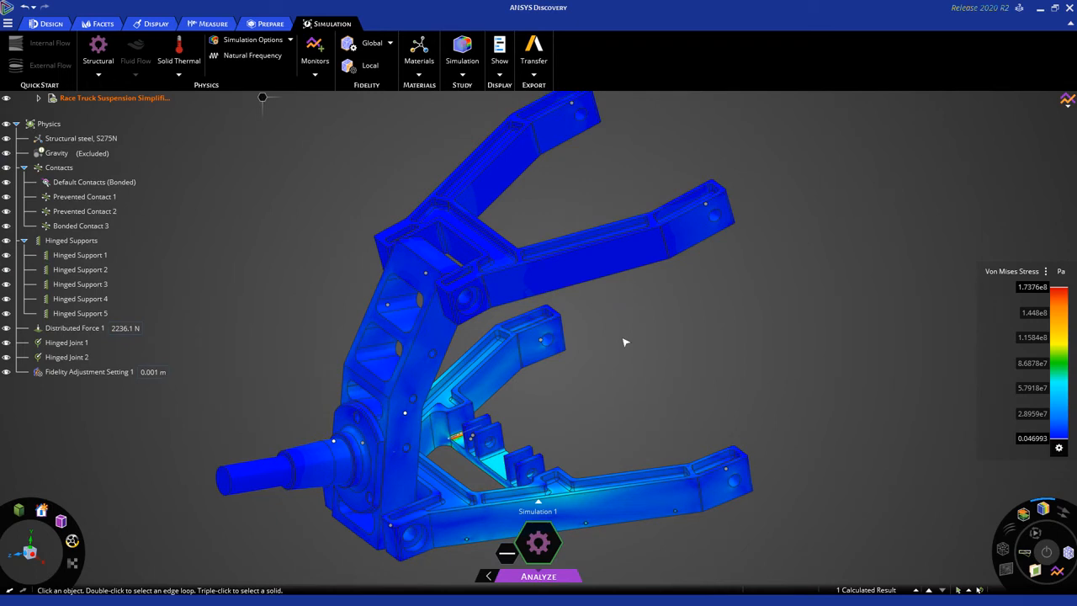
pyautogui.keyDown('ctrl'); pyautogui.moveTo(629, 369); pyautogui.dragTo(627, 340, button='middle'); pyautogui.keyUp('ctrl')
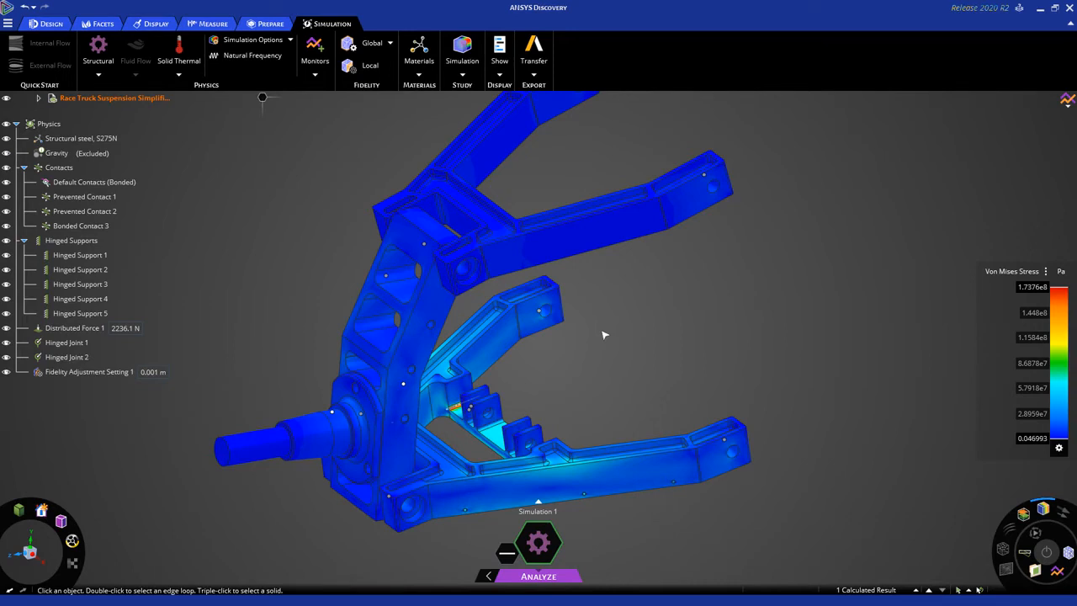
pyautogui.click(104, 258)
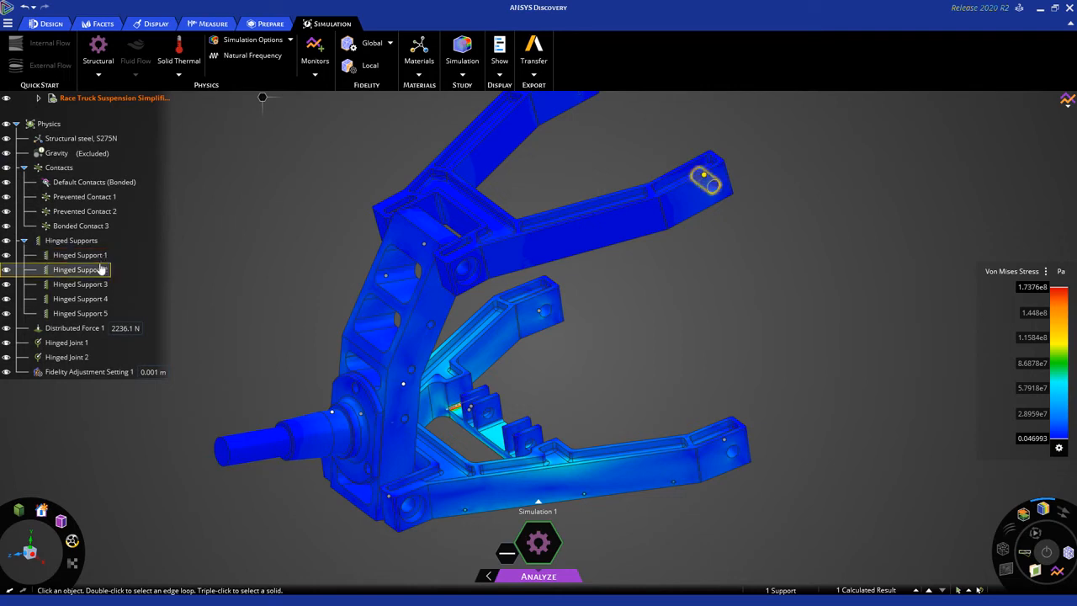
pyautogui.click(76, 325)
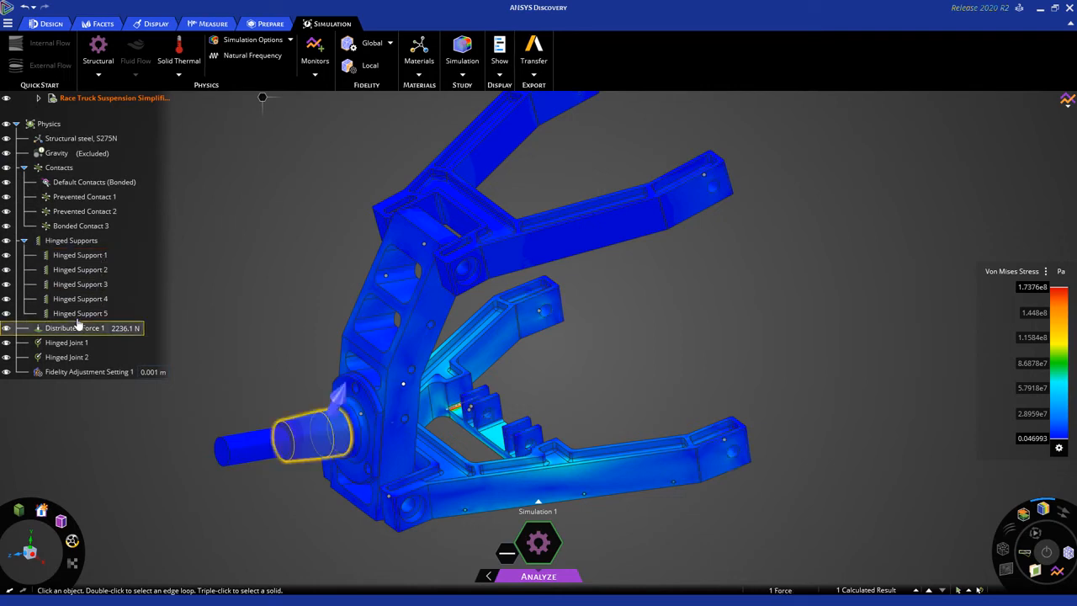
pyautogui.press('Down')
pyautogui.press('Down')
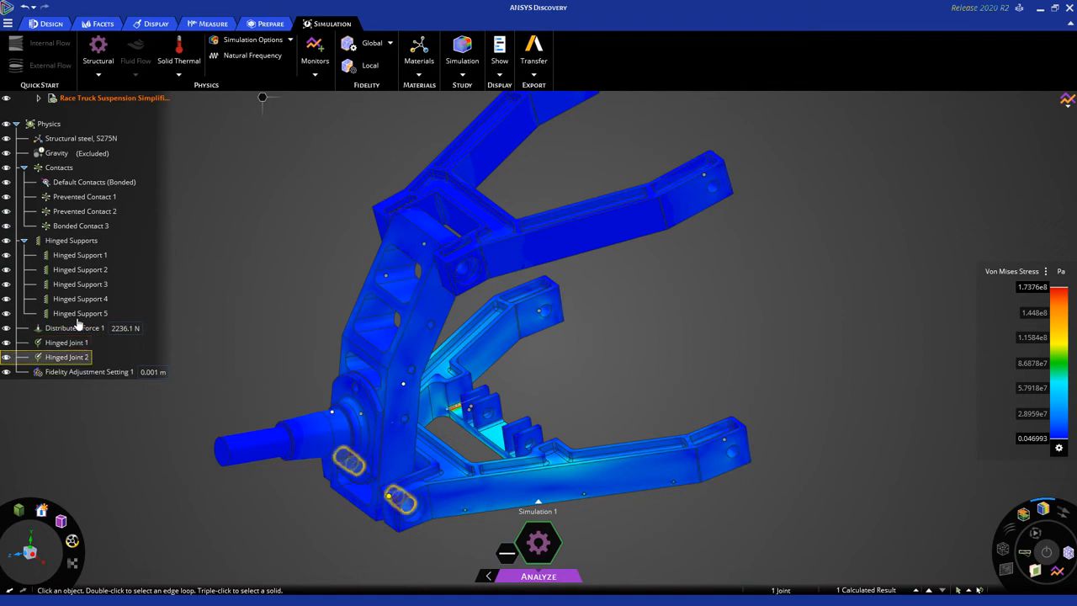
pyautogui.press('Down')
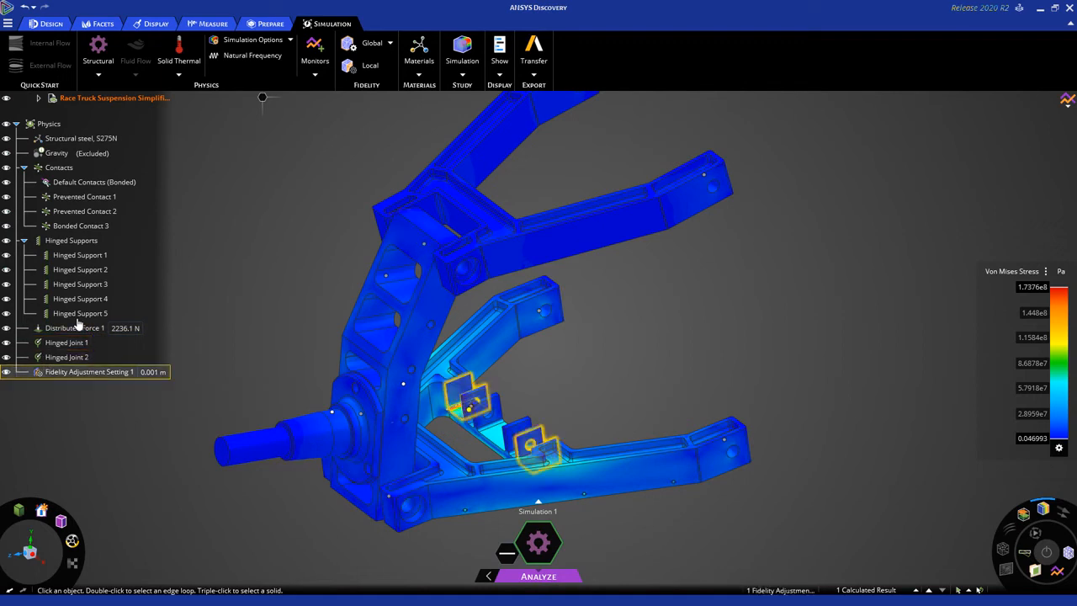
# Check which upright and arm faces the two prevented contacts and the bonded contact cover.
pyautogui.click(99, 197)
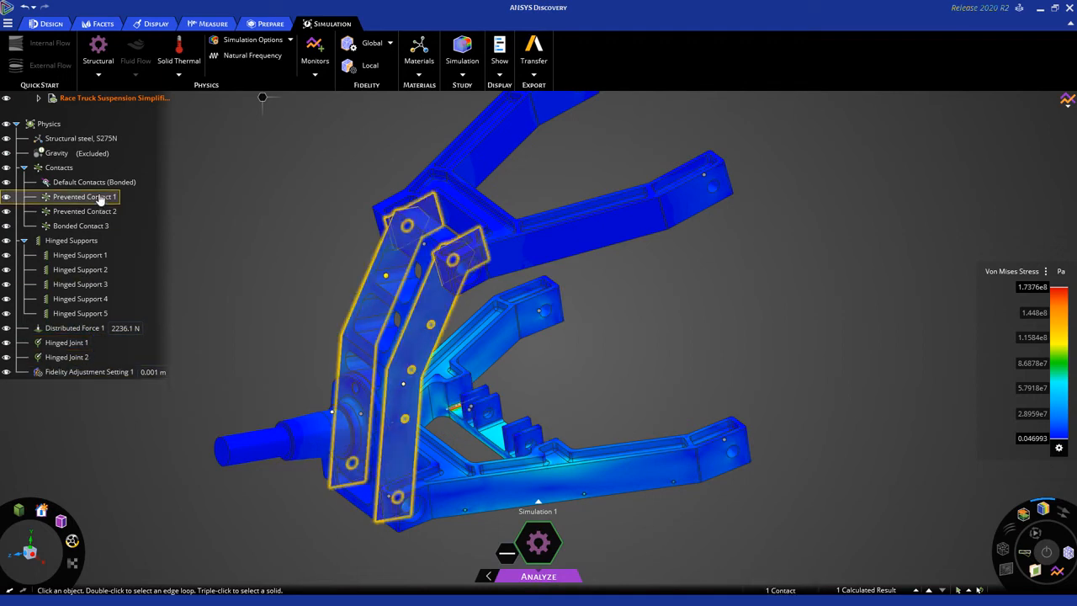
pyautogui.press('Down')
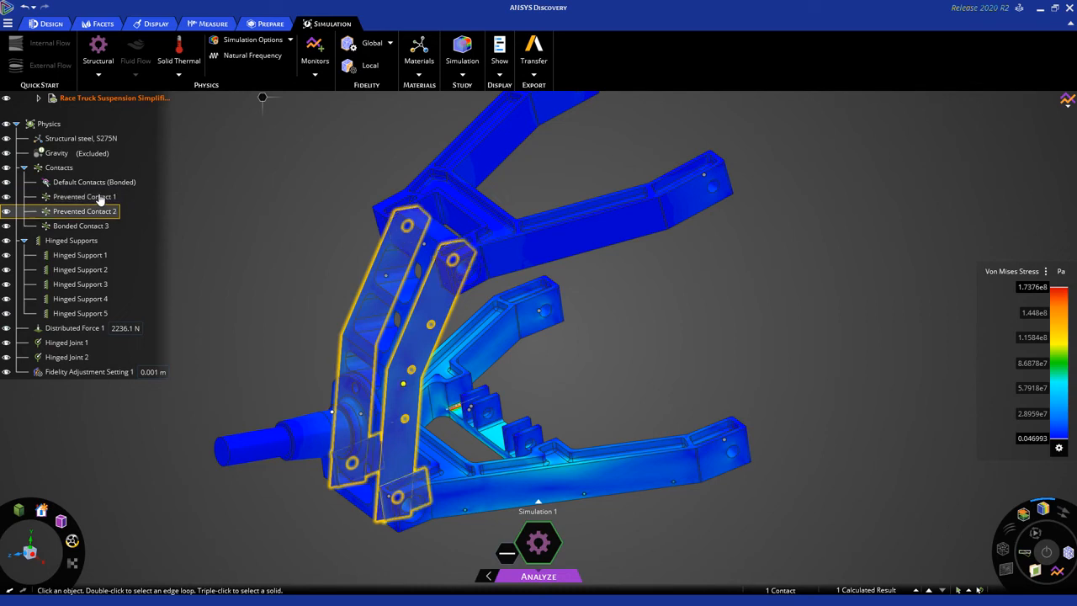
pyautogui.press('Down')
pyautogui.press('Up')
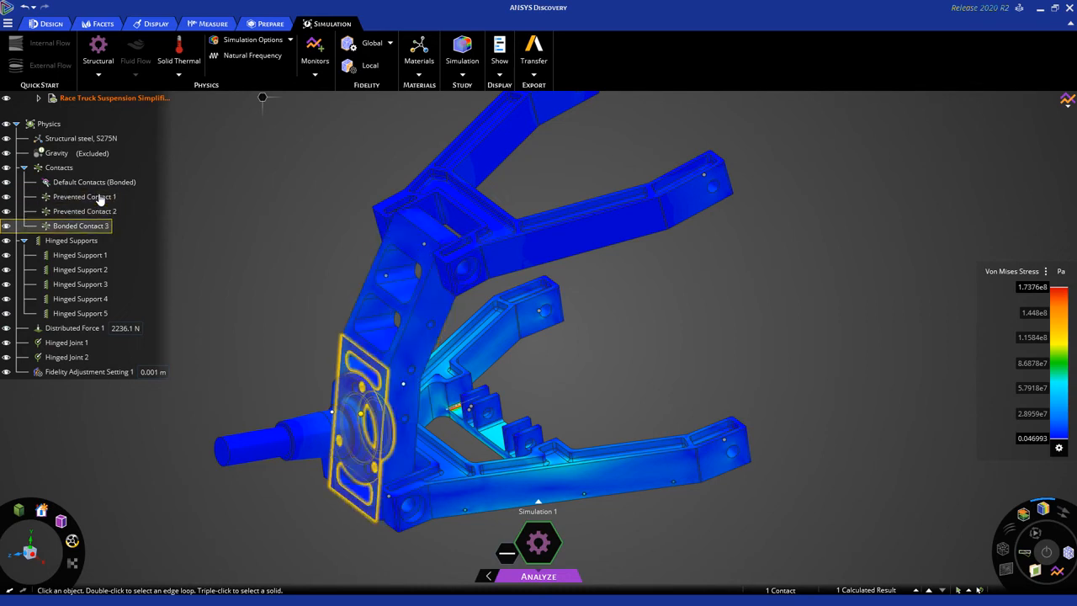